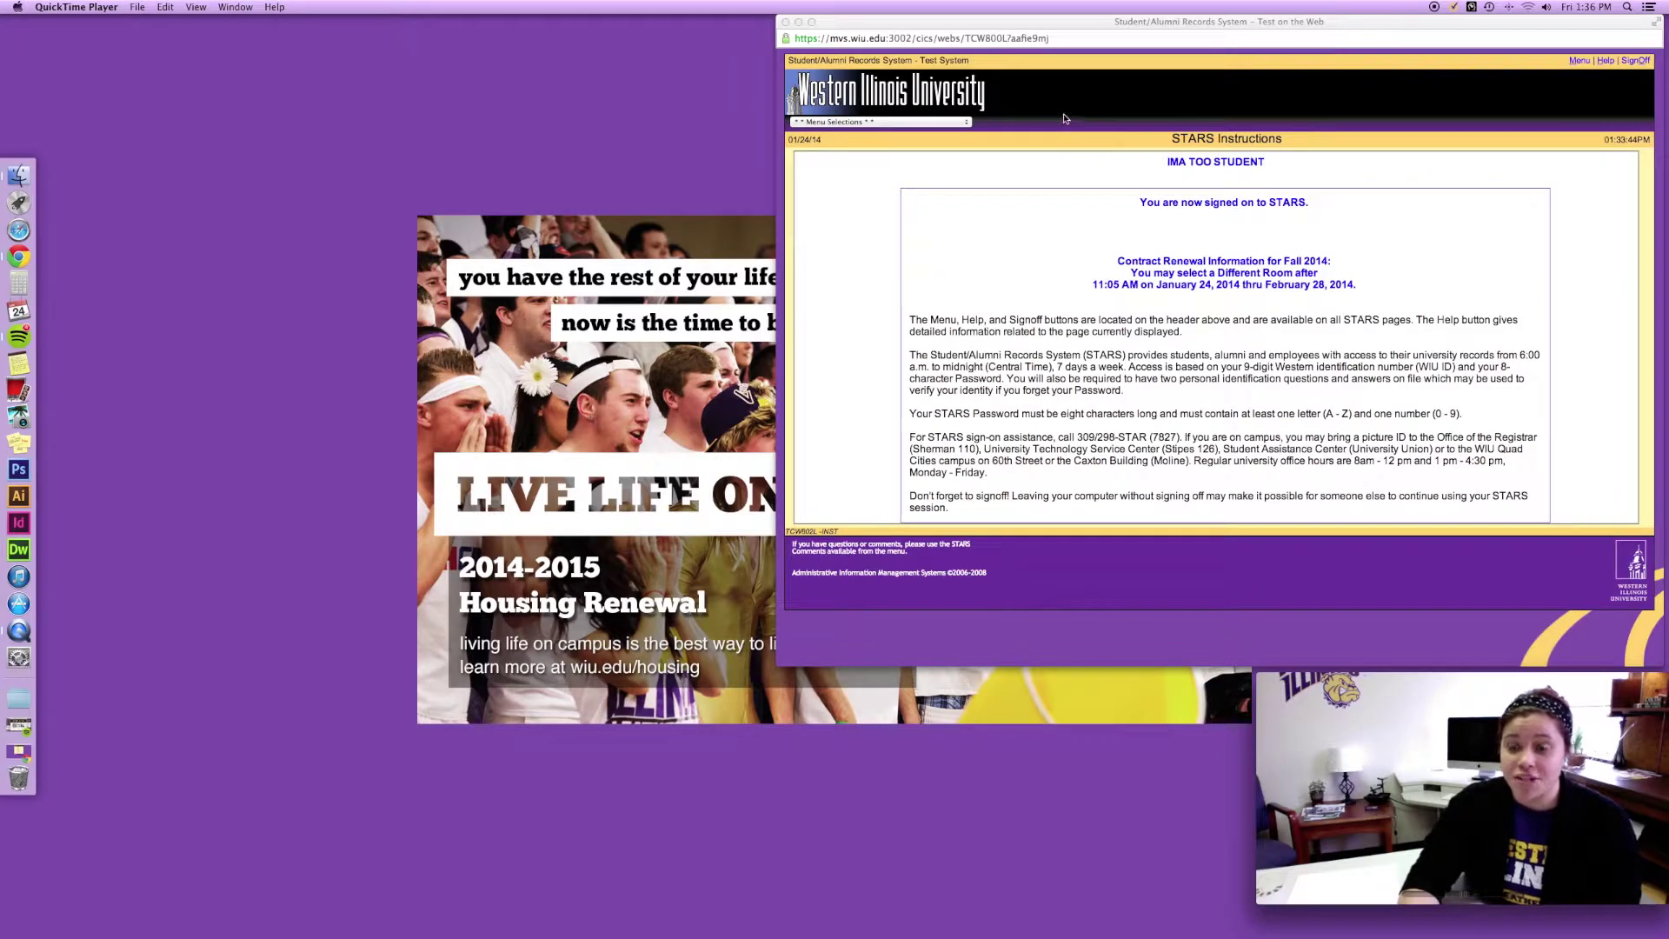
Step: Bring the signed-on STARS window showing the Fall 2014 renewal instructions to the front
{"action": "left_click_drag", "start_coordinate": [1117, 29], "coordinate": [1100, 29]}
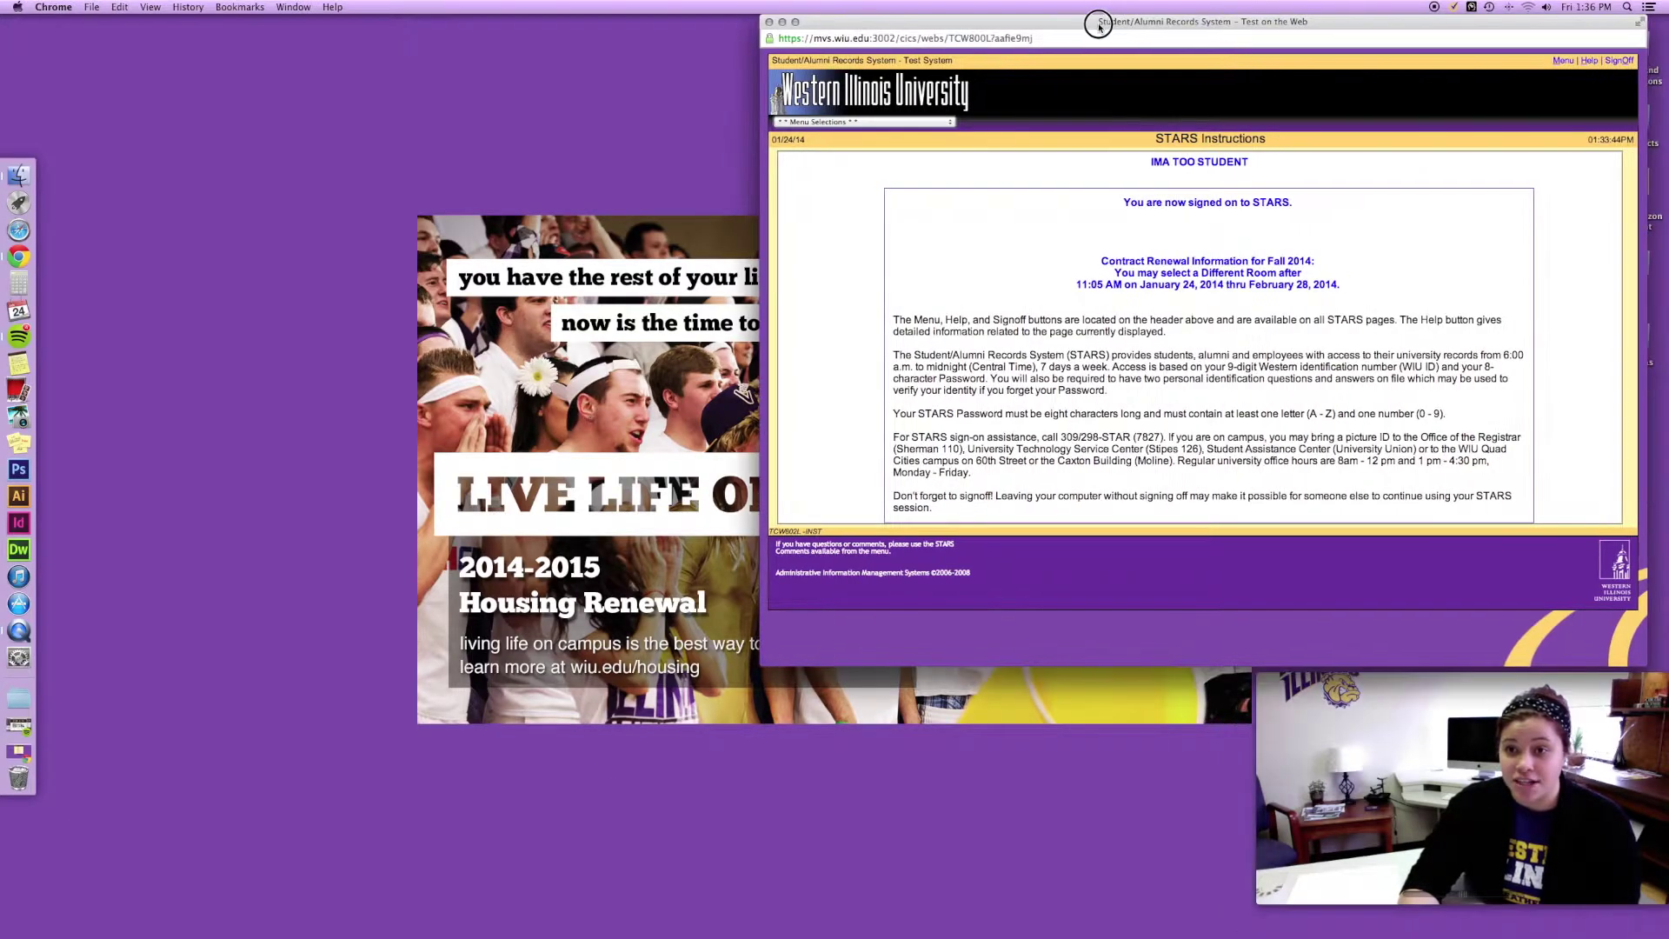
Step: Go through the UHDS Housing Information Menu to Residence Hall Contract Renewal and check the Bayliss Hall 607 assignment
{"action": "left_click", "coordinate": [950, 122]}
{"action": "left_click", "coordinate": [950, 122]}
{"action": "left_click", "coordinate": [950, 121]}
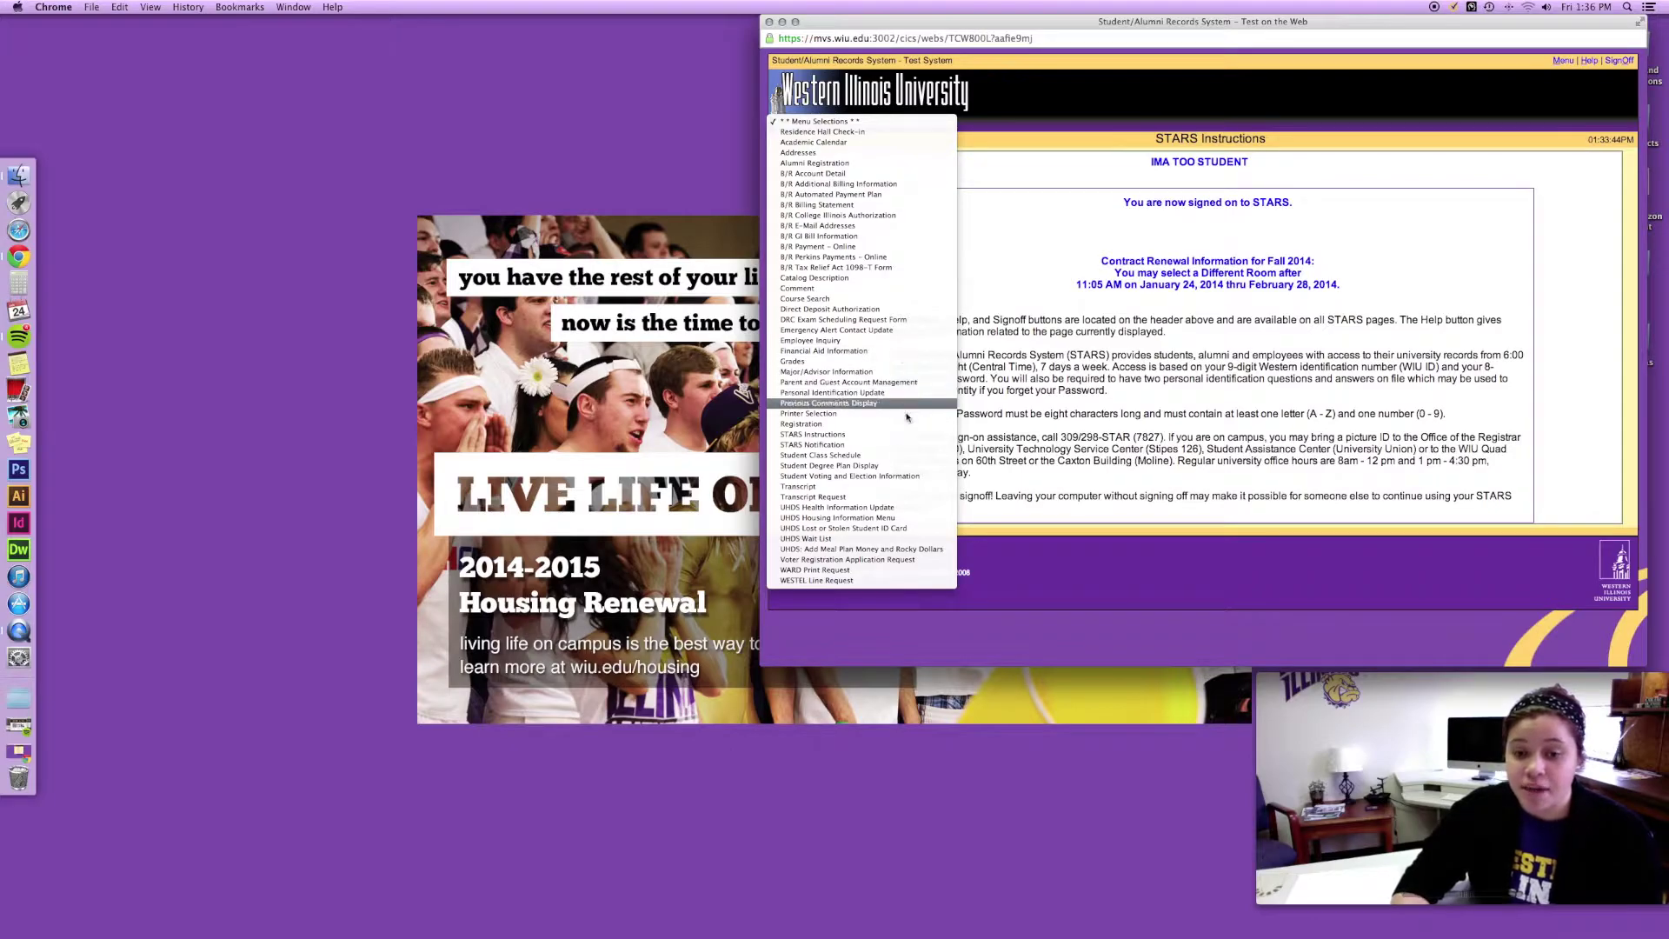
{"action": "left_click", "coordinate": [920, 518]}
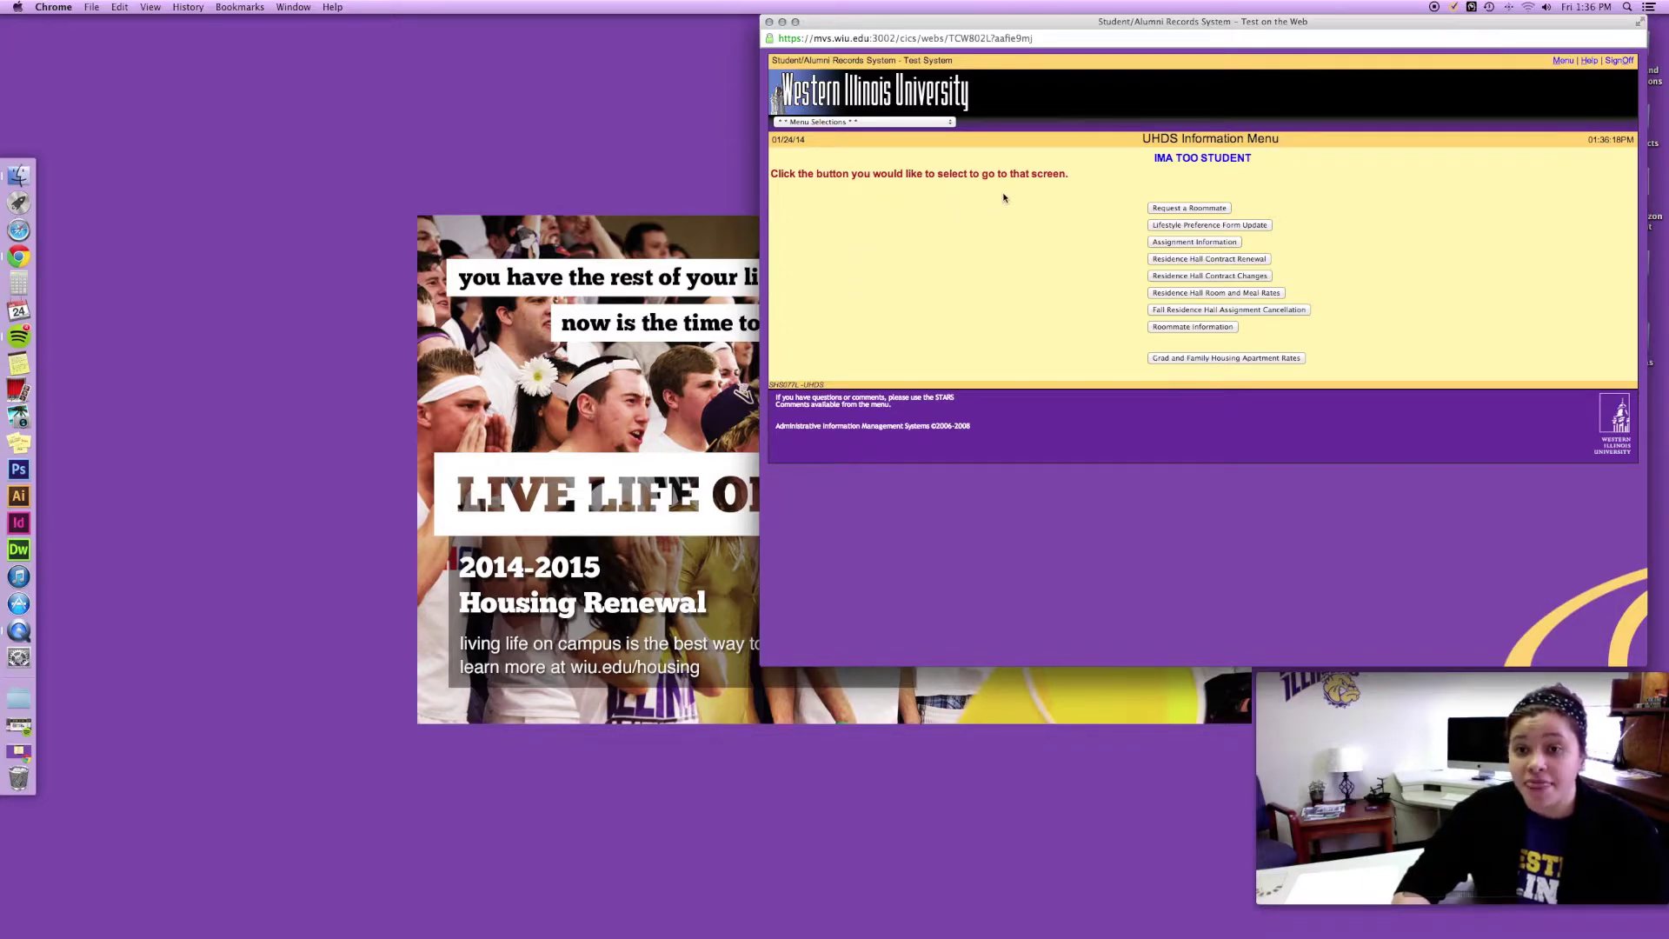
{"action": "left_click", "coordinate": [1180, 262]}
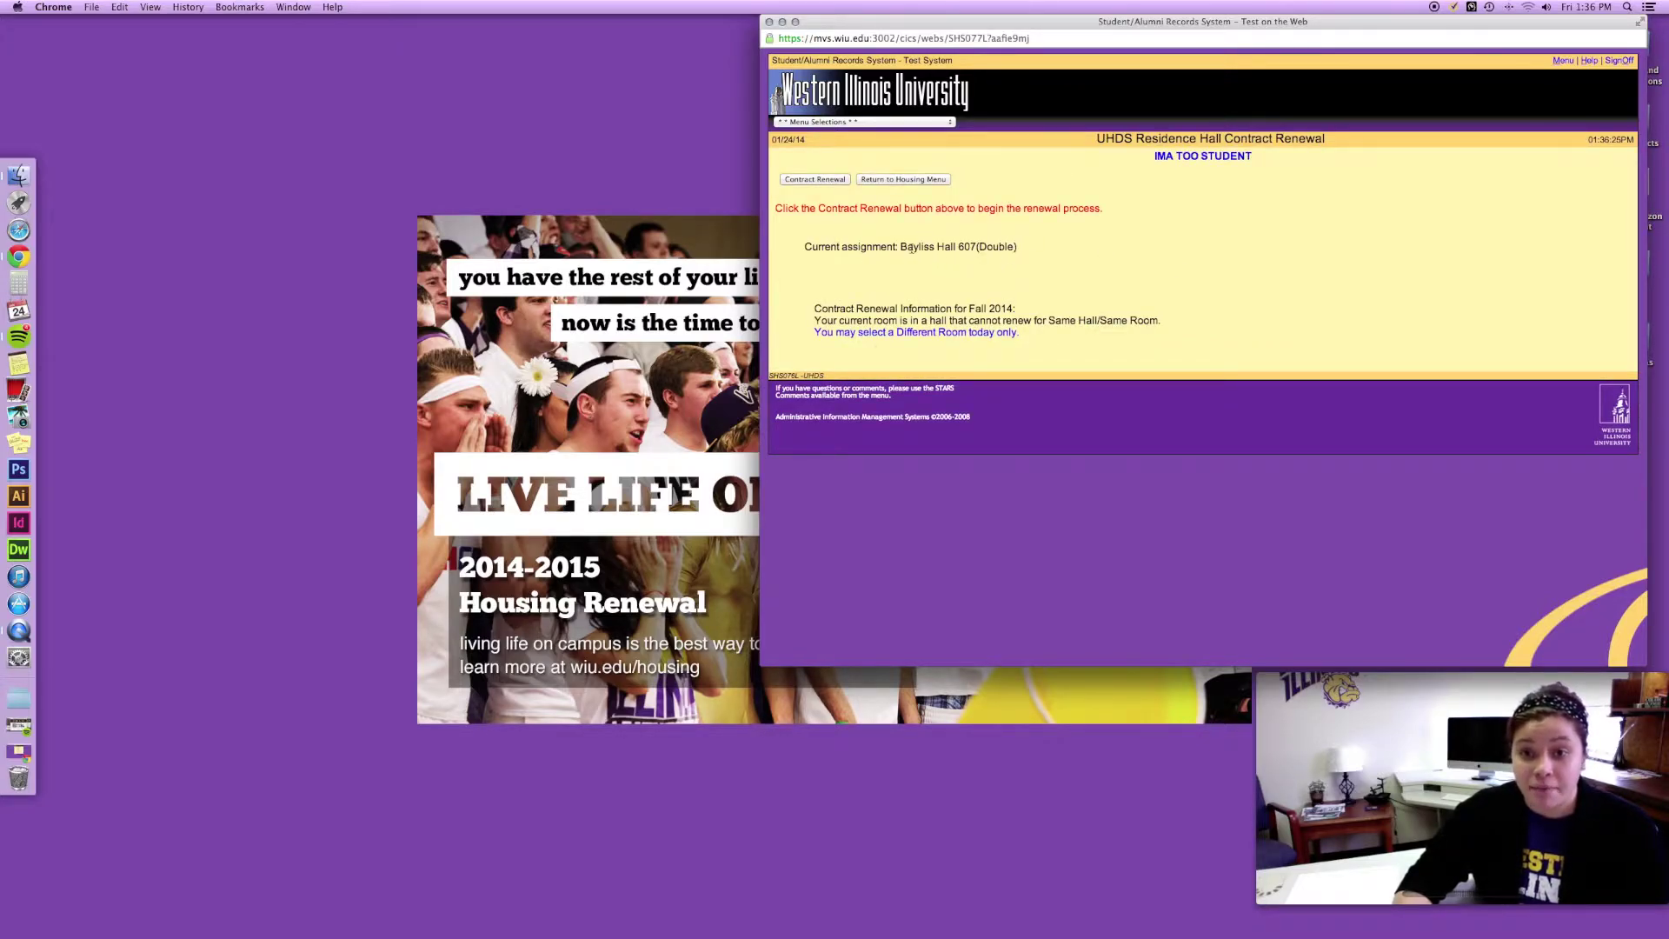
{"action": "left_click_drag", "start_coordinate": [901, 248], "coordinate": [975, 250]}
{"action": "left_click", "coordinate": [964, 272]}
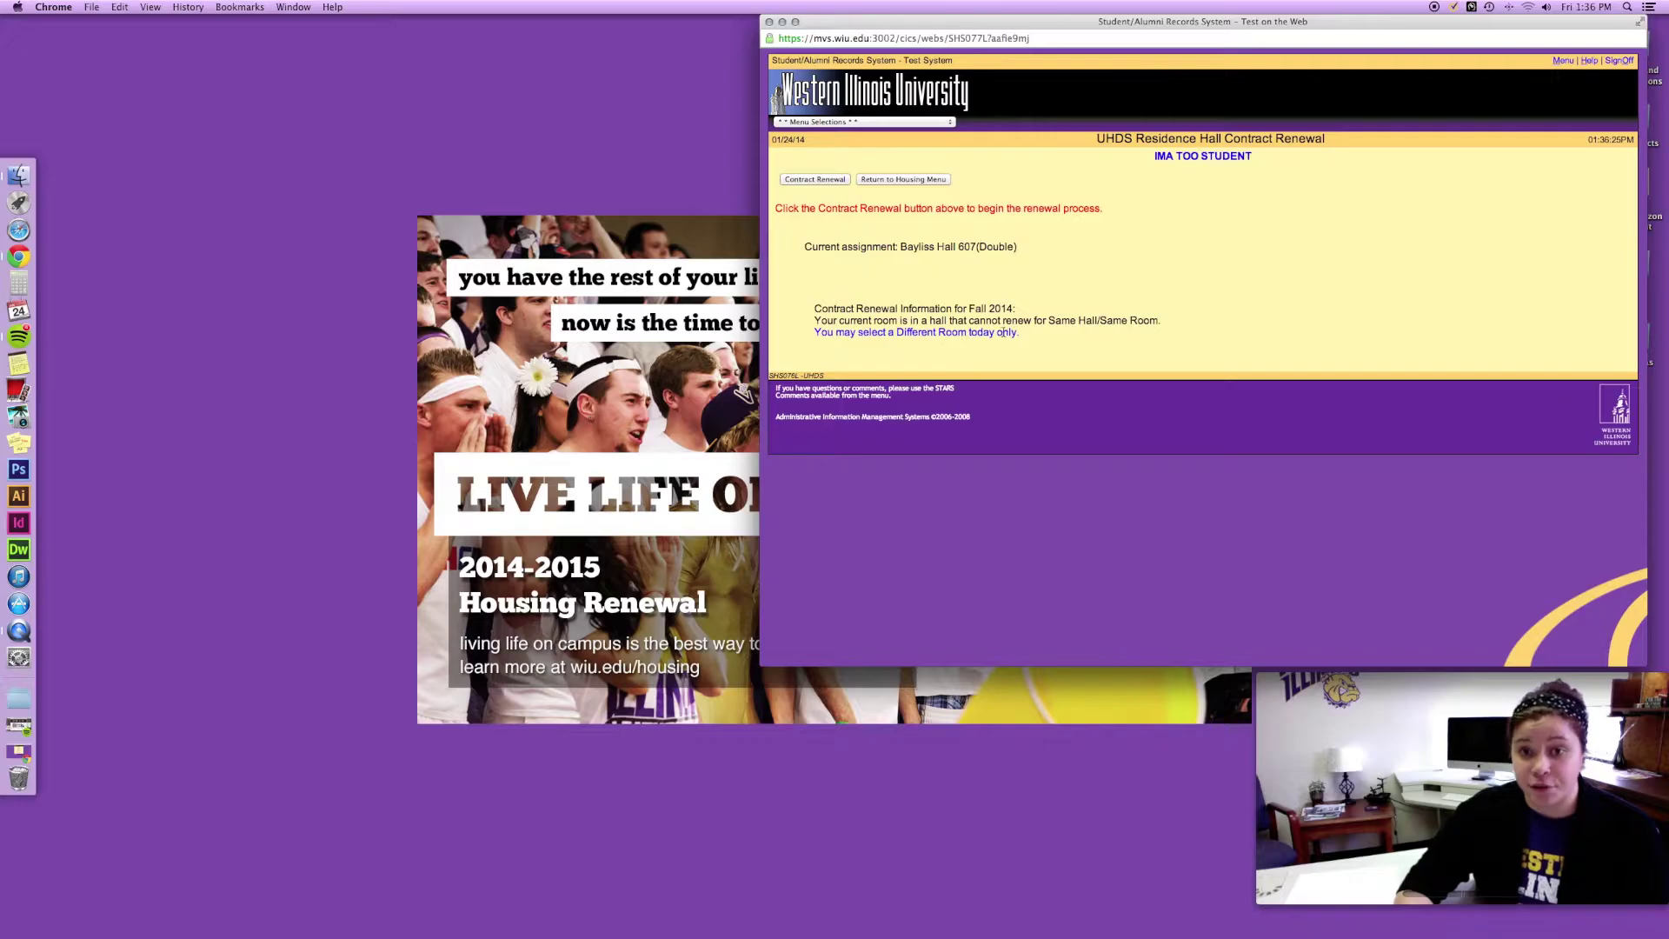
Step: Submit lifestyle preferences unchanged: no living-learning community, Single room, Non-Smoking
{"action": "left_click", "coordinate": [839, 184]}
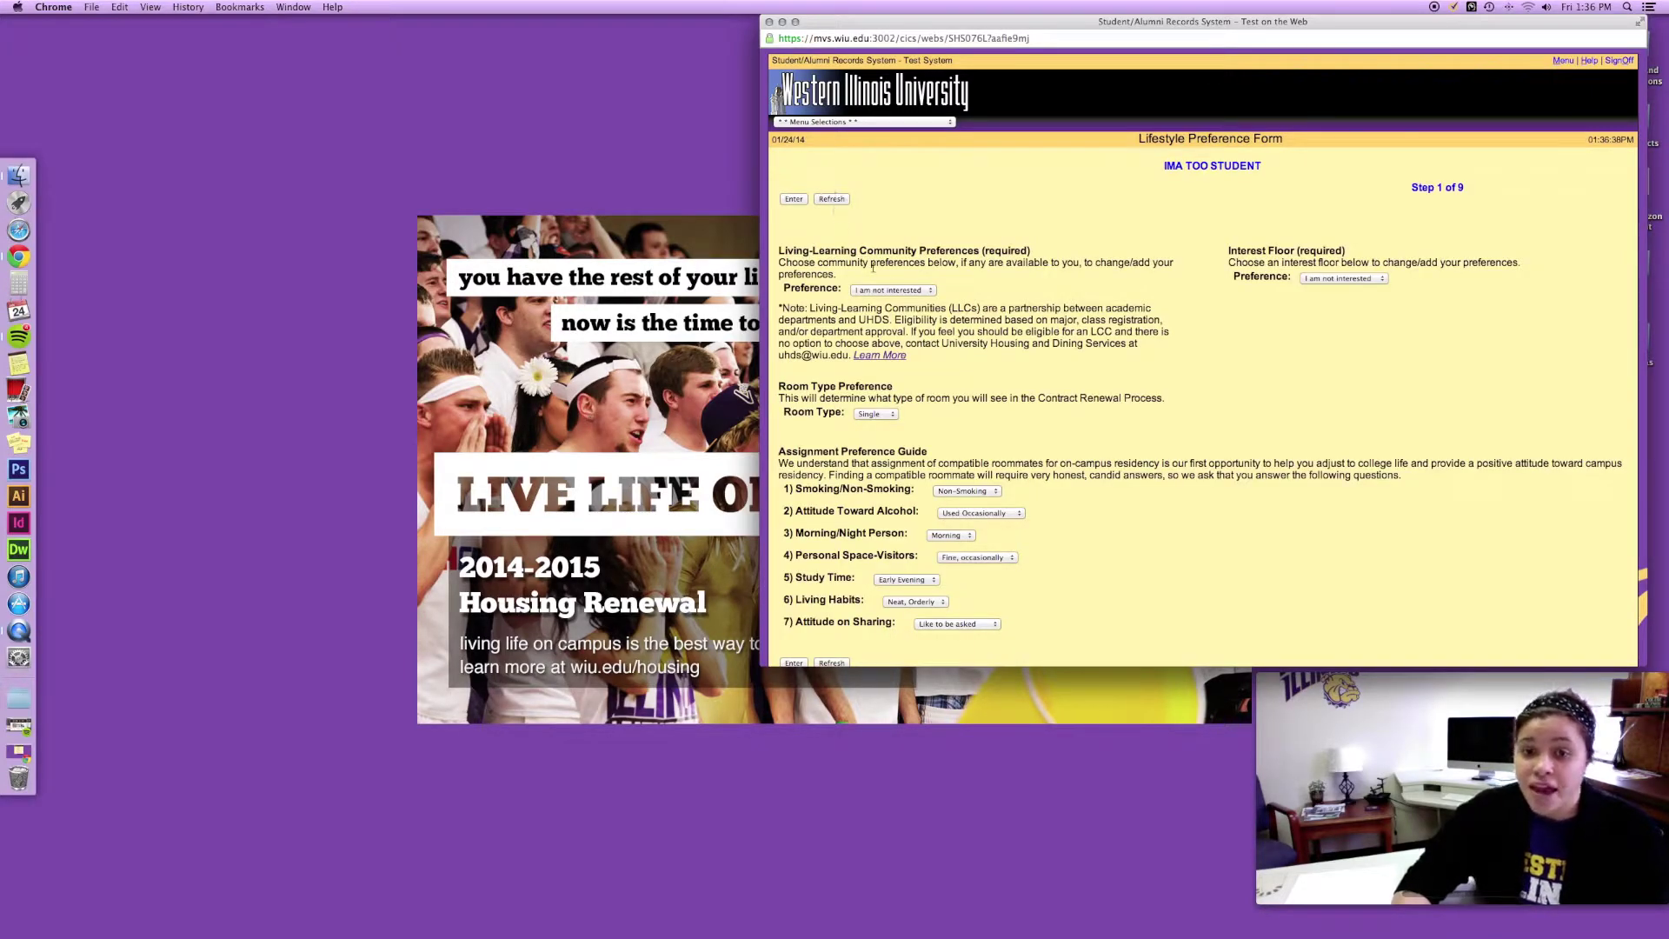
{"action": "left_click", "coordinate": [914, 293]}
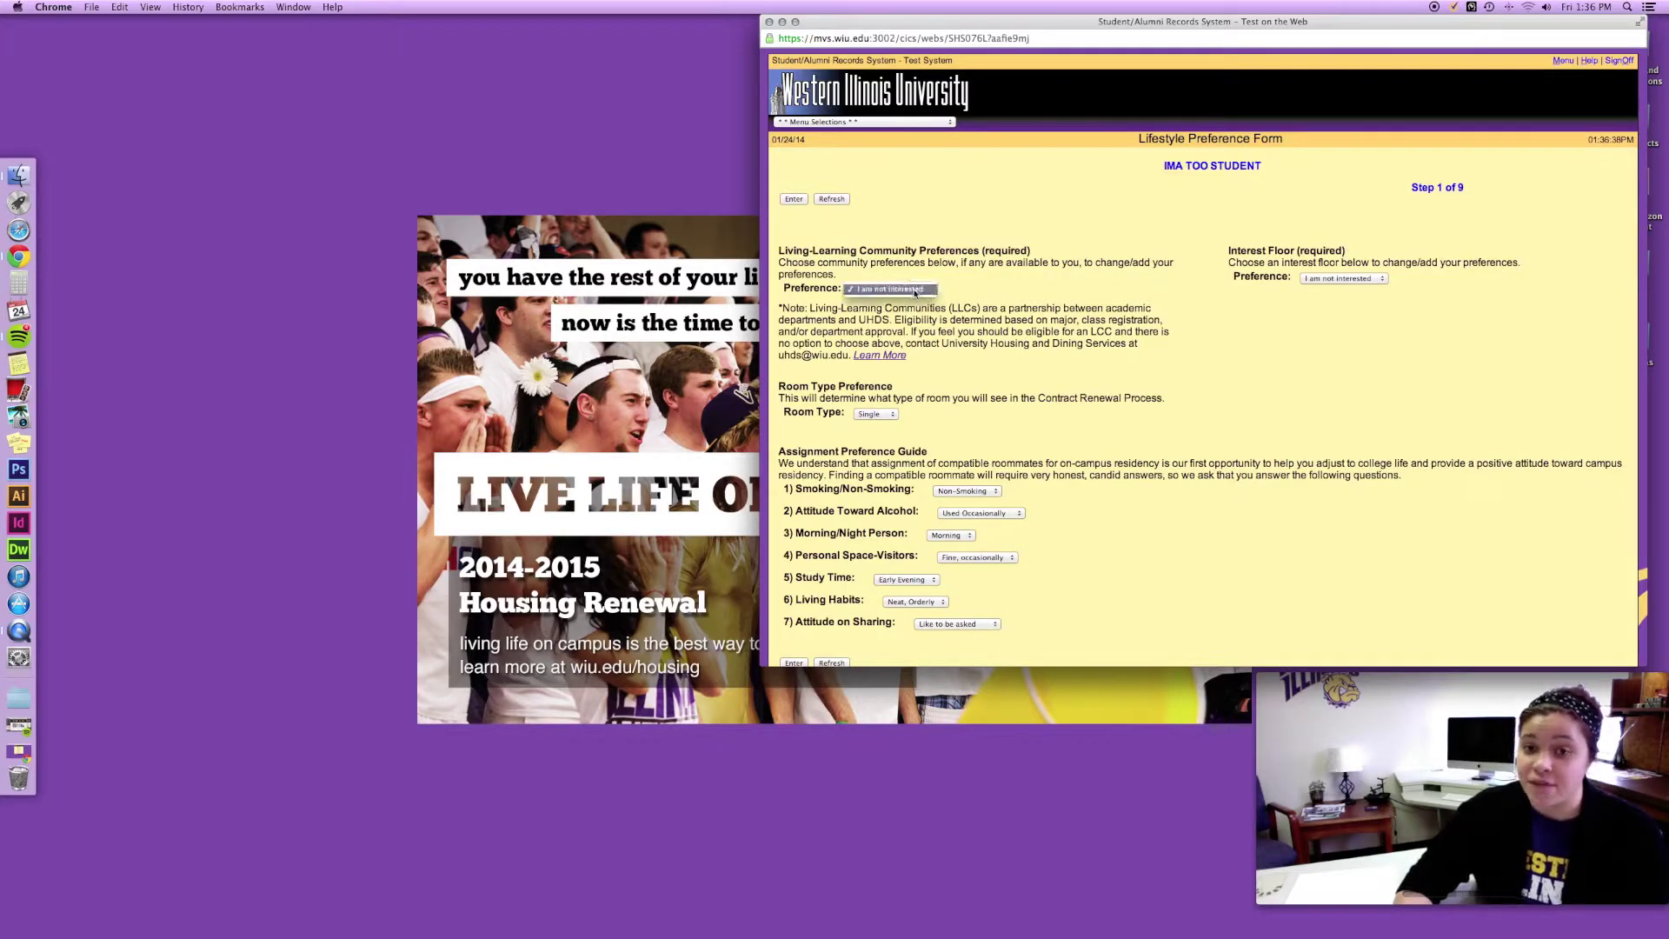
{"action": "left_click", "coordinate": [916, 293]}
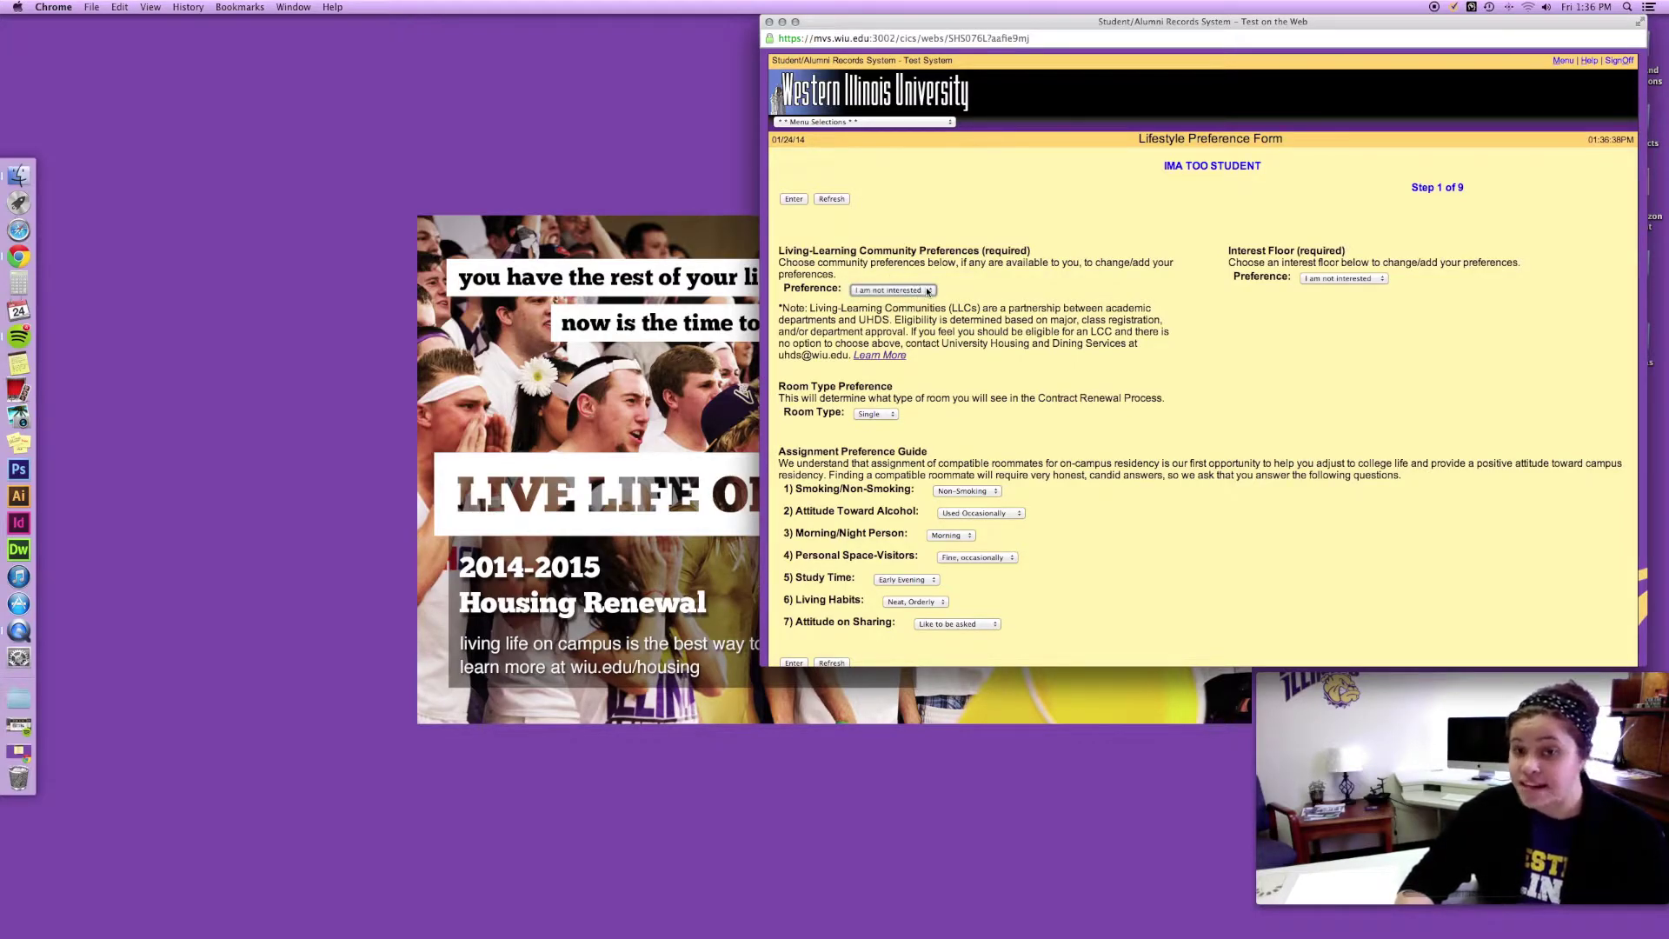
{"action": "left_click", "coordinate": [888, 415]}
{"action": "left_click", "coordinate": [890, 417]}
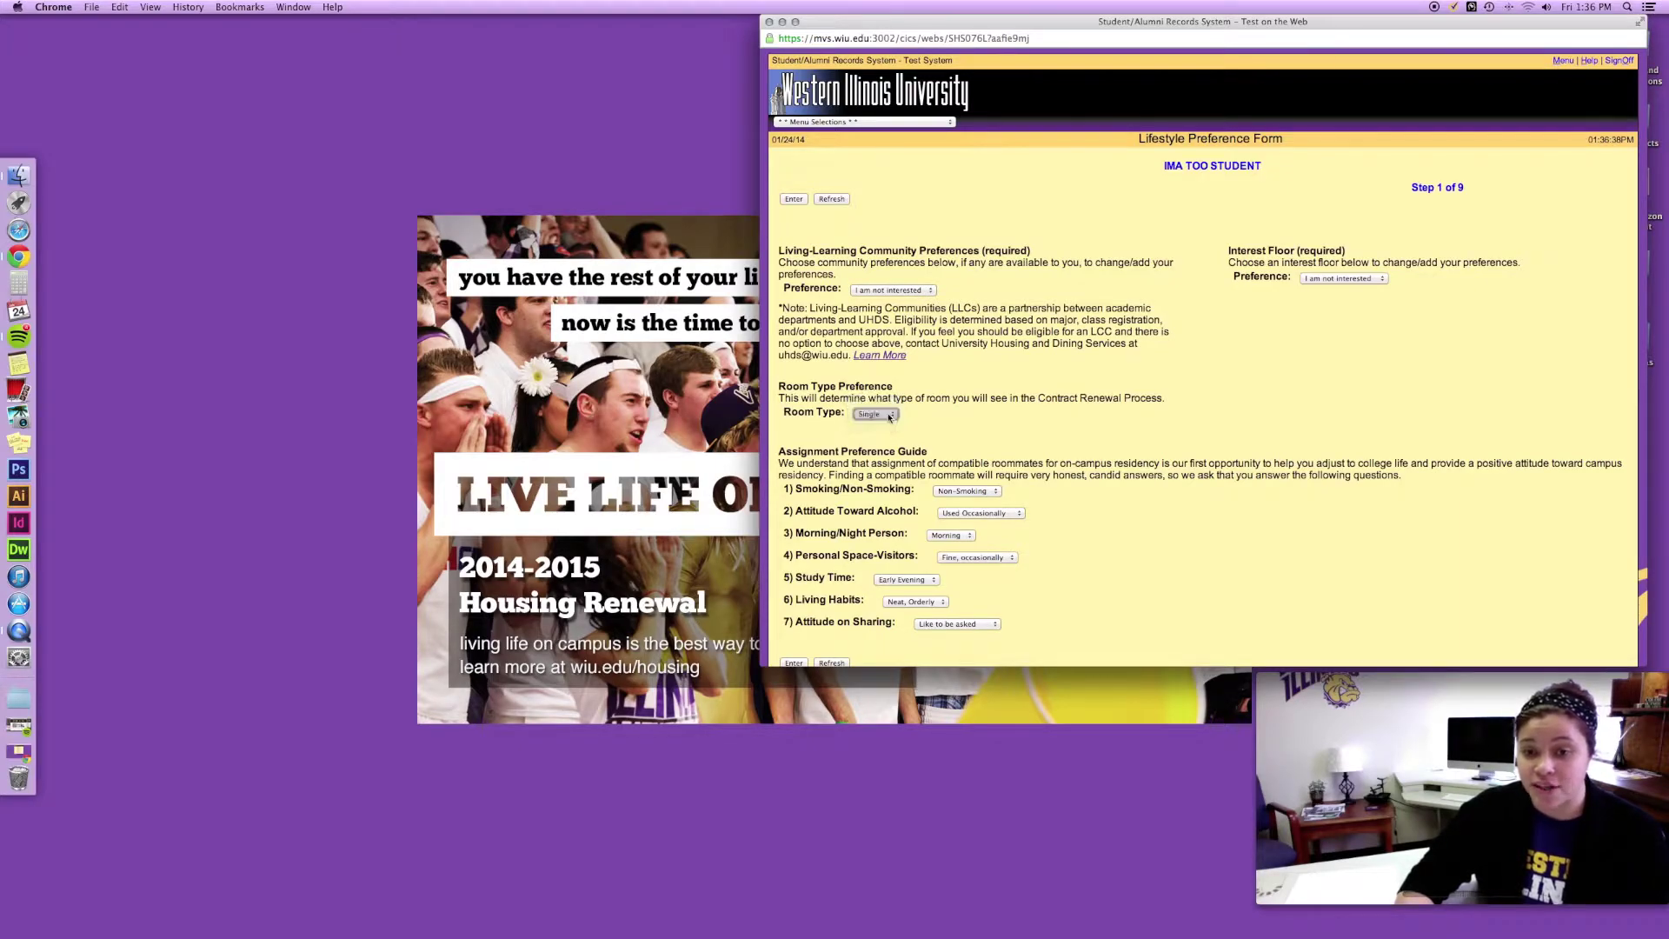
{"action": "left_click", "coordinate": [961, 491]}
{"action": "left_click", "coordinate": [970, 476]}
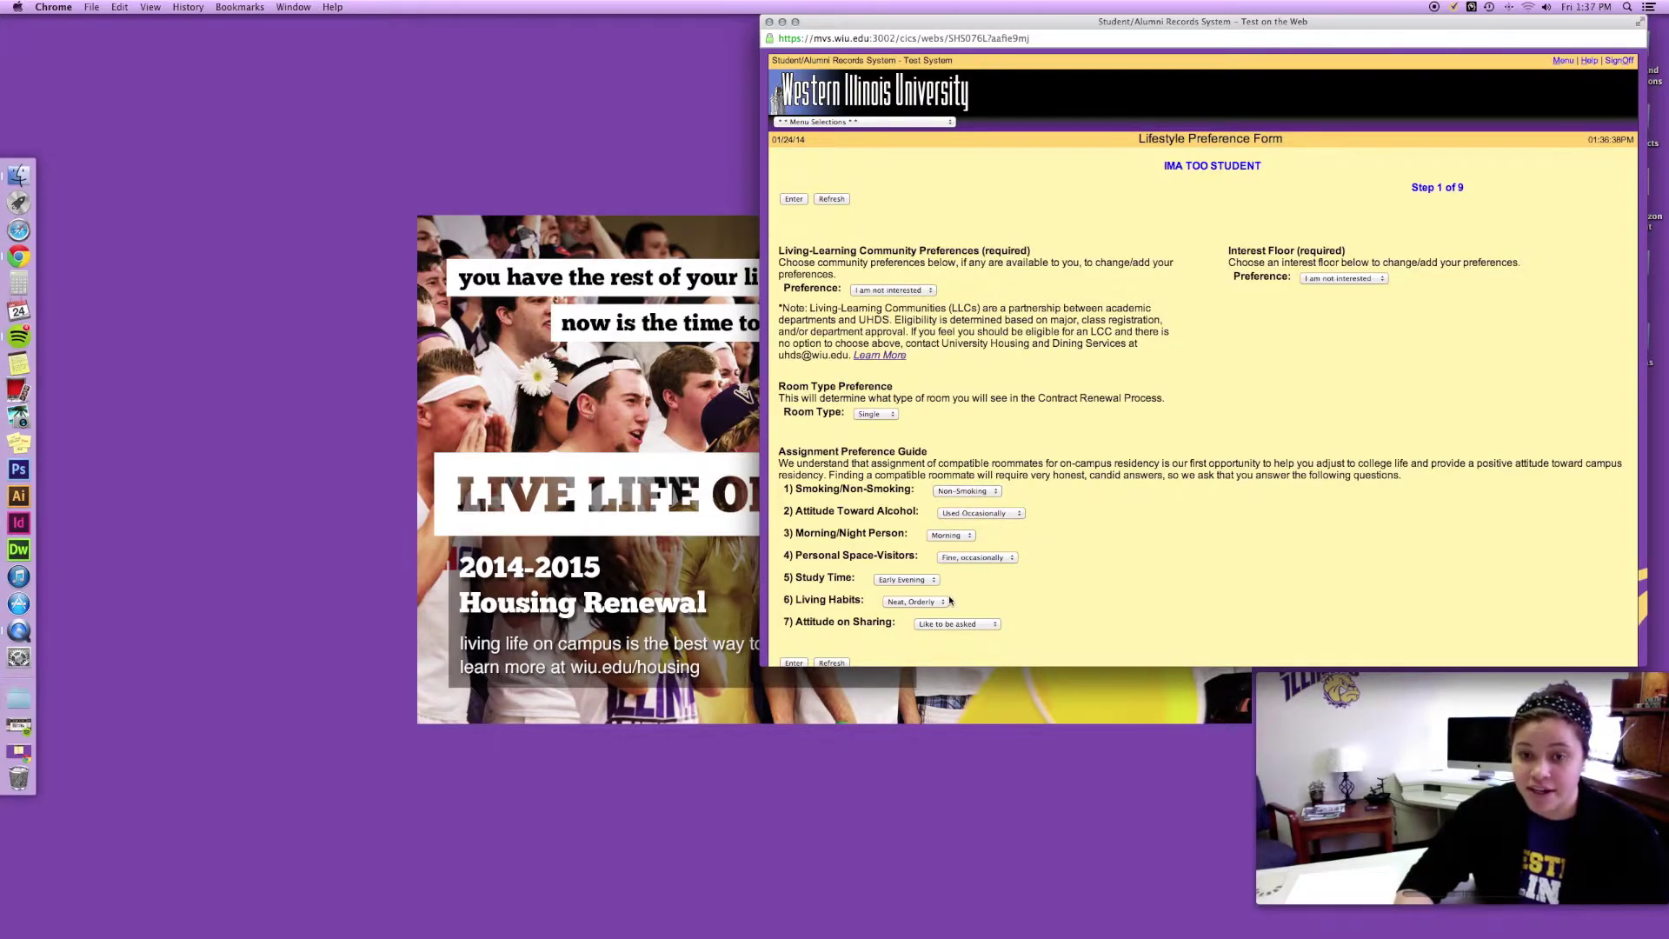
{"action": "left_click", "coordinate": [793, 200]}
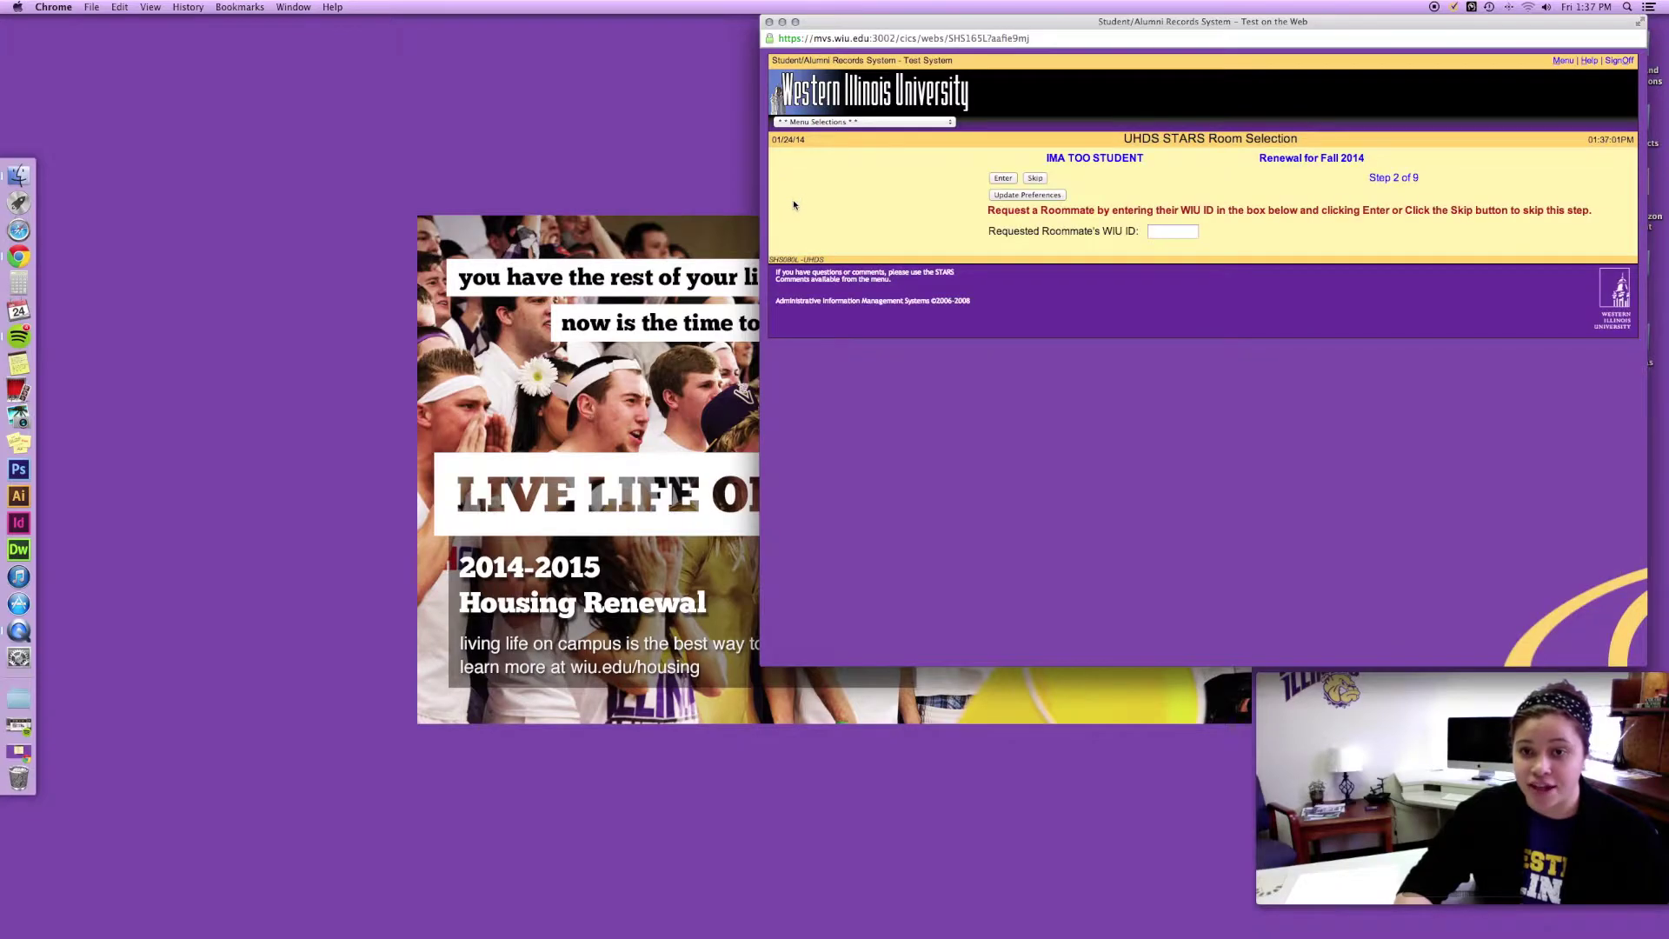
Step: Leave the requested roommate's WIU ID blank and continue to the hall list in Step 3
{"action": "left_click", "coordinate": [1153, 233]}
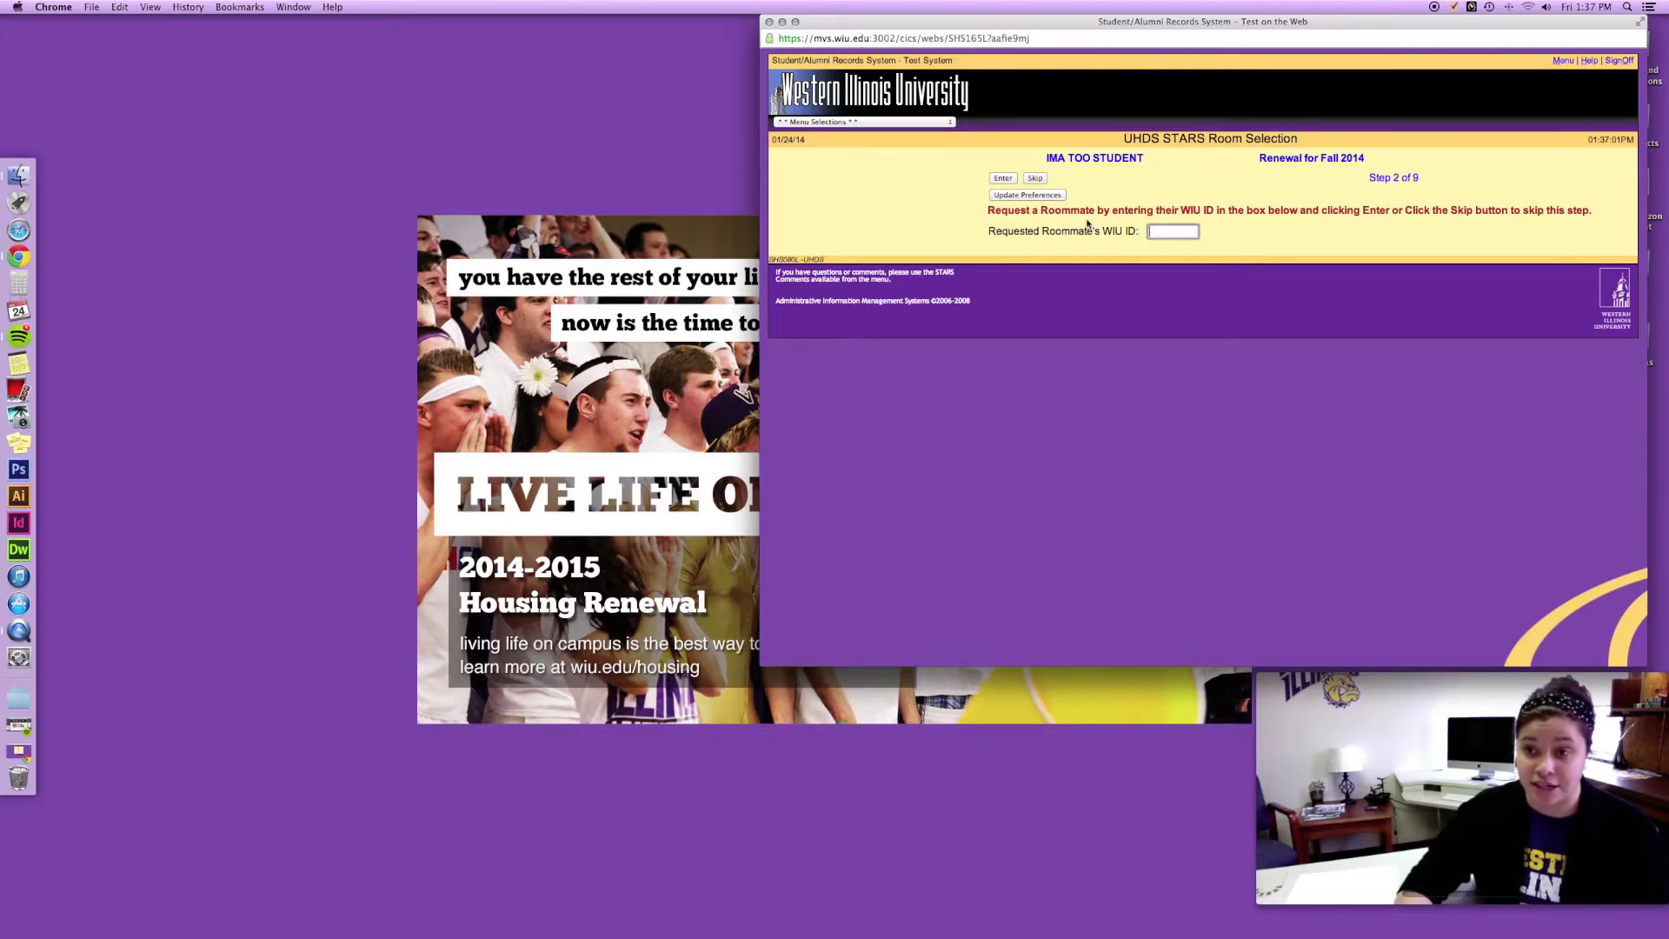
{"action": "left_click", "coordinate": [1011, 179]}
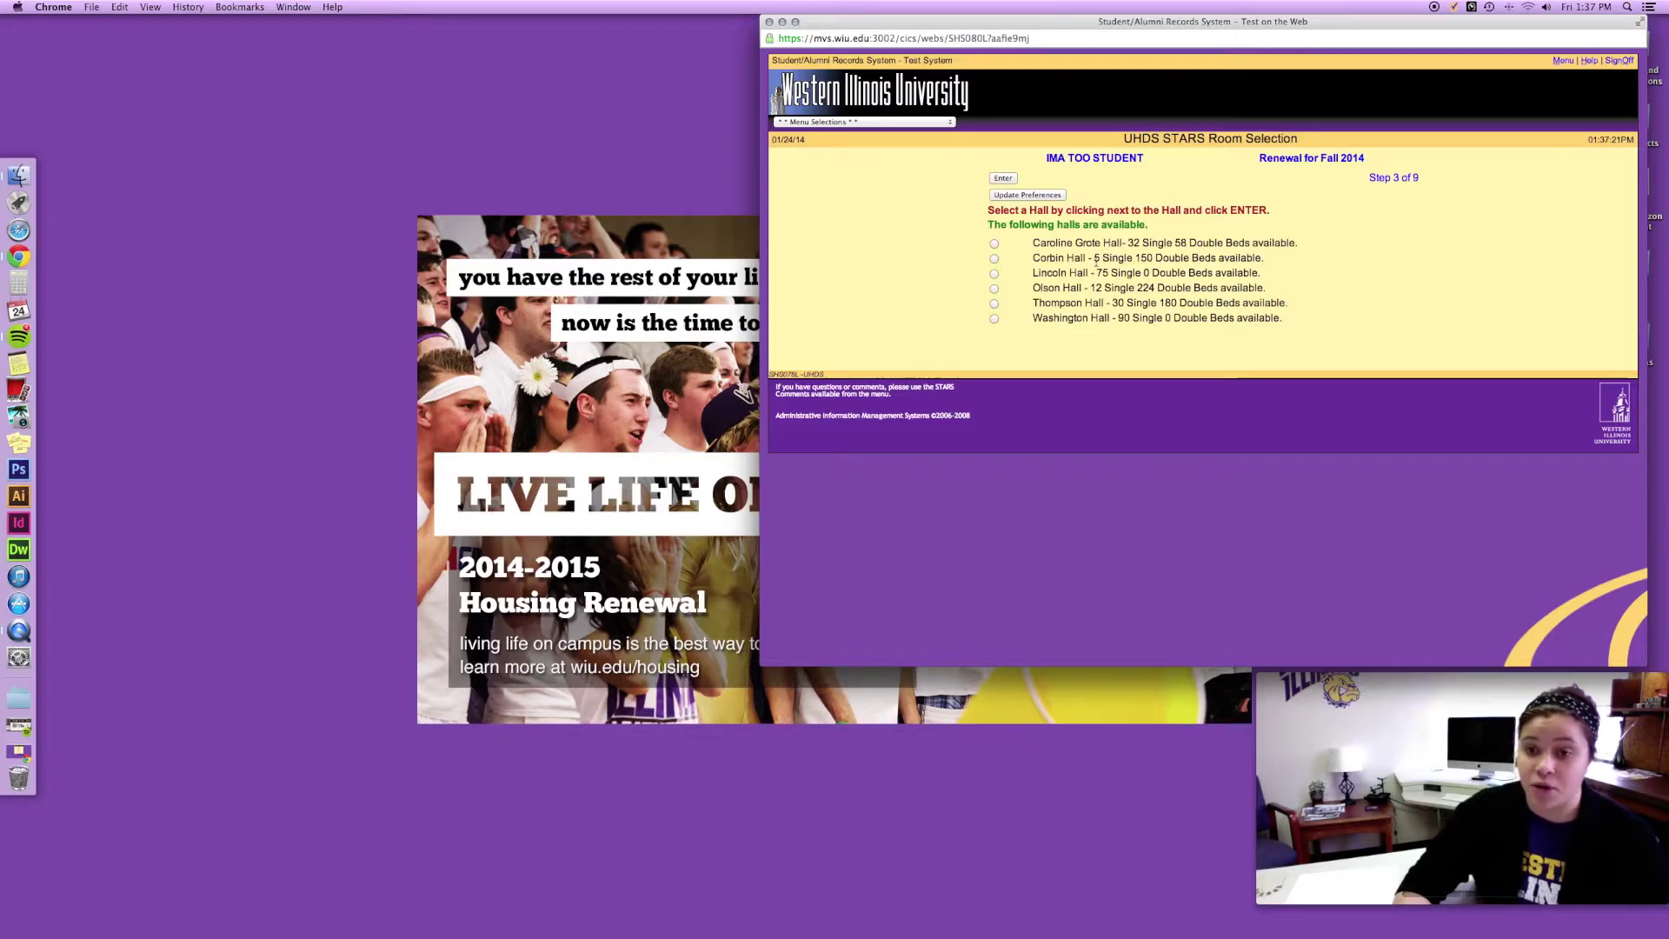
Step: Choose Lincoln Hall after checking its bed availability
{"action": "left_click", "coordinate": [993, 274]}
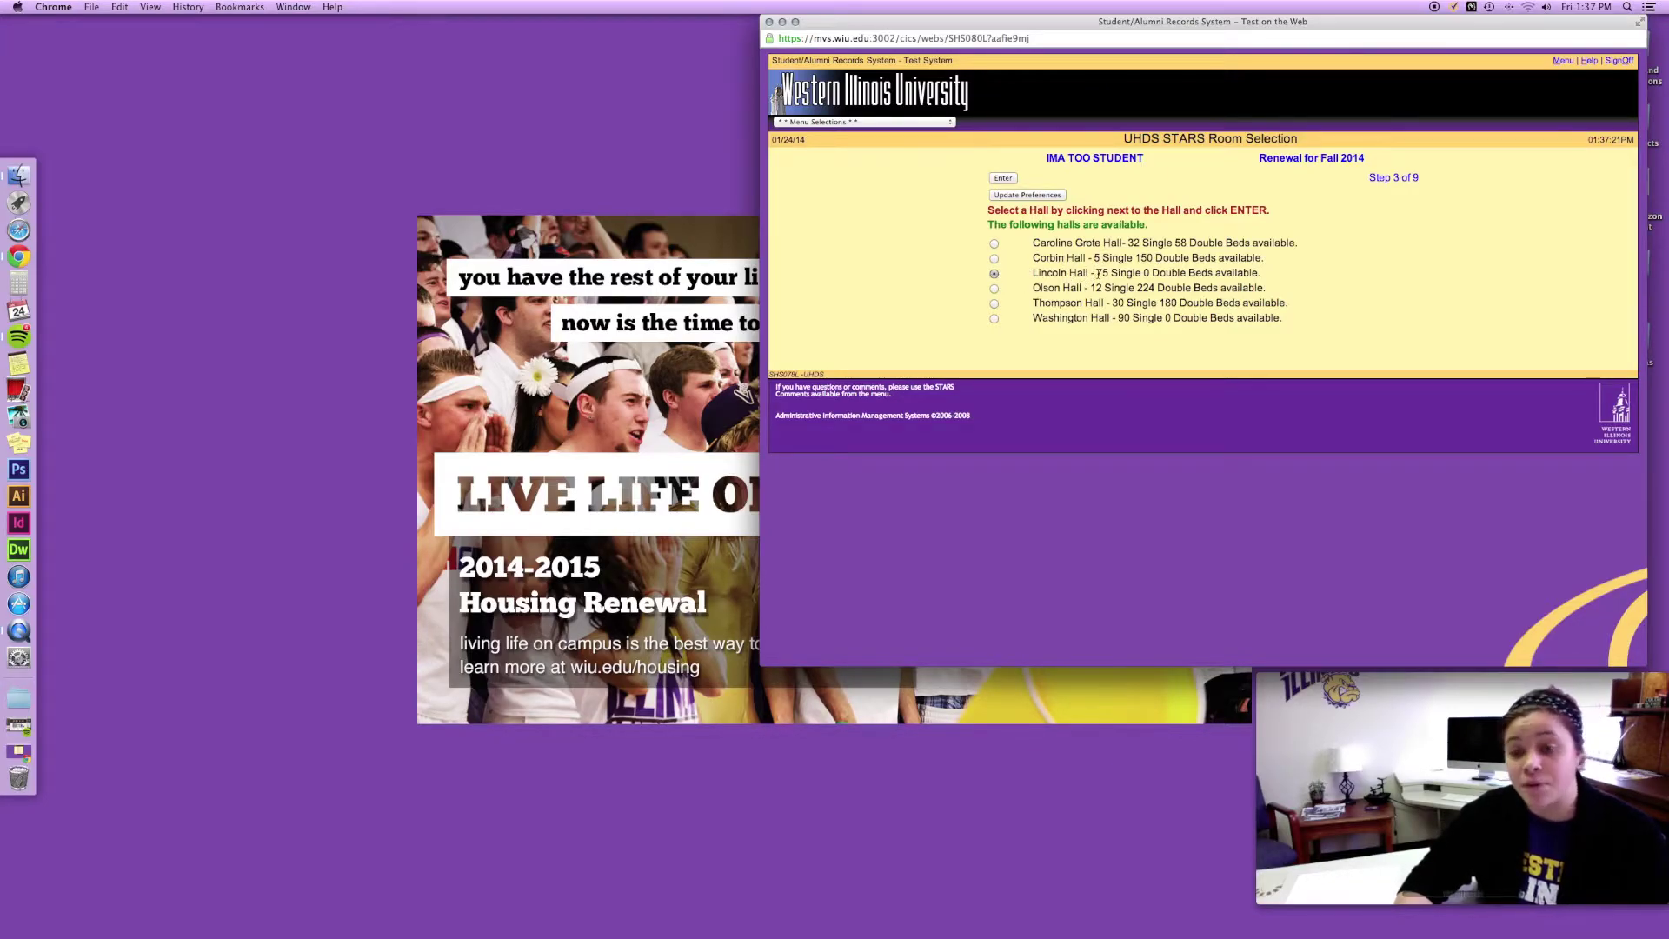
{"action": "left_click_drag", "start_coordinate": [1098, 273], "coordinate": [1189, 274]}
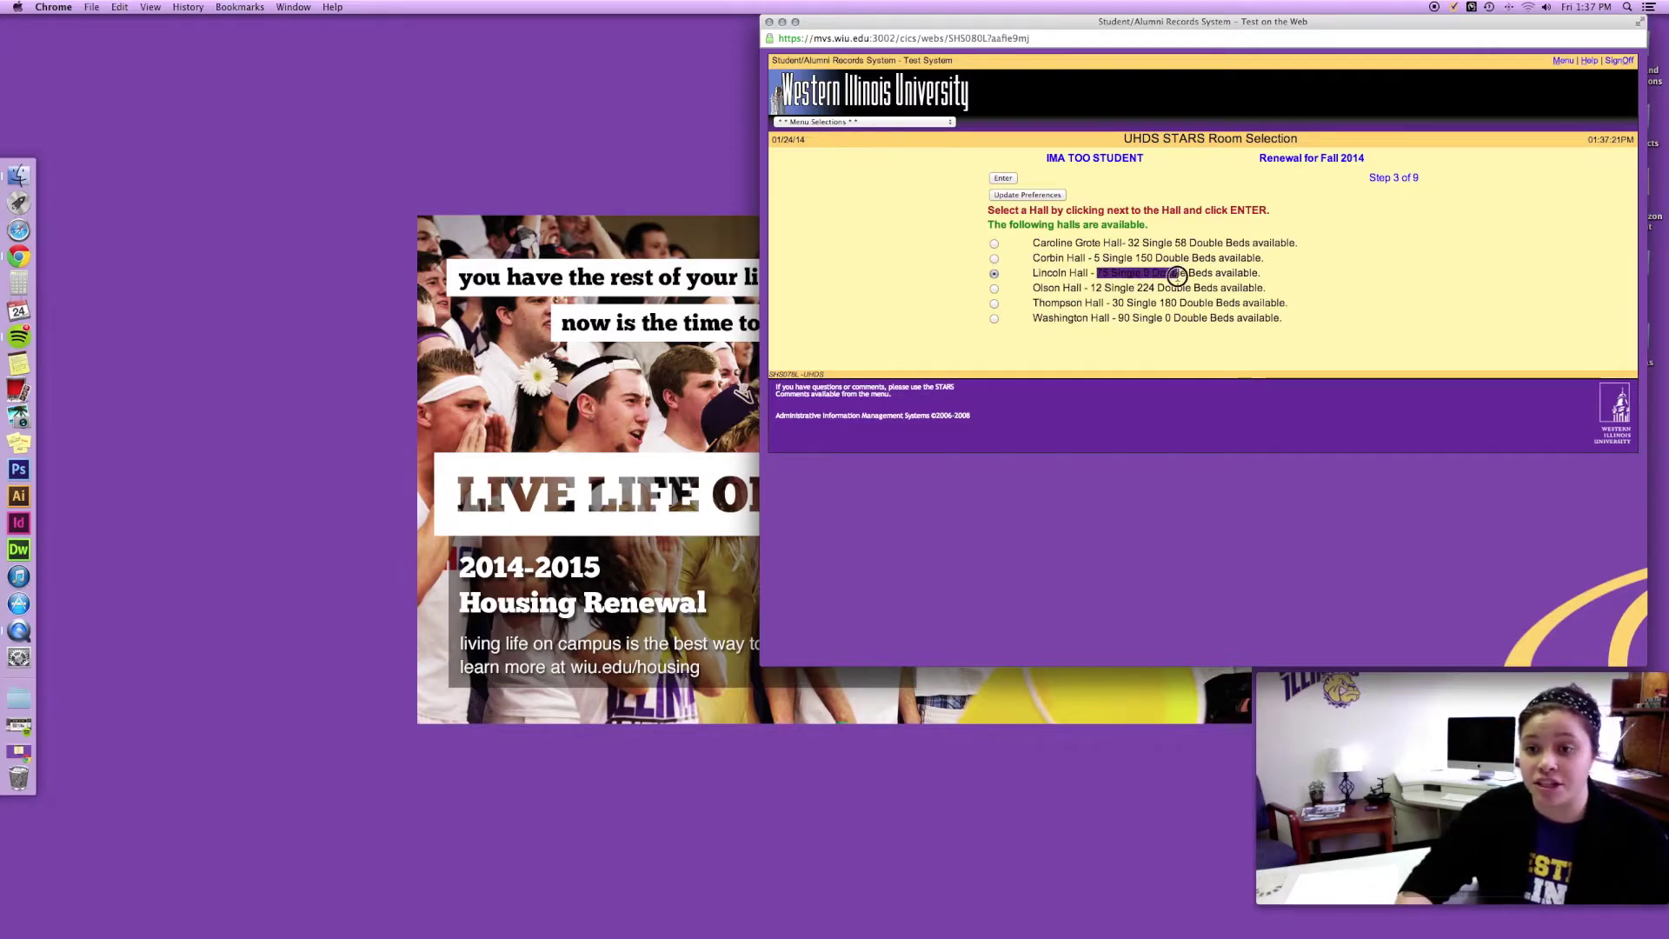
{"action": "left_click", "coordinate": [1145, 266]}
{"action": "left_click", "coordinate": [1008, 178]}
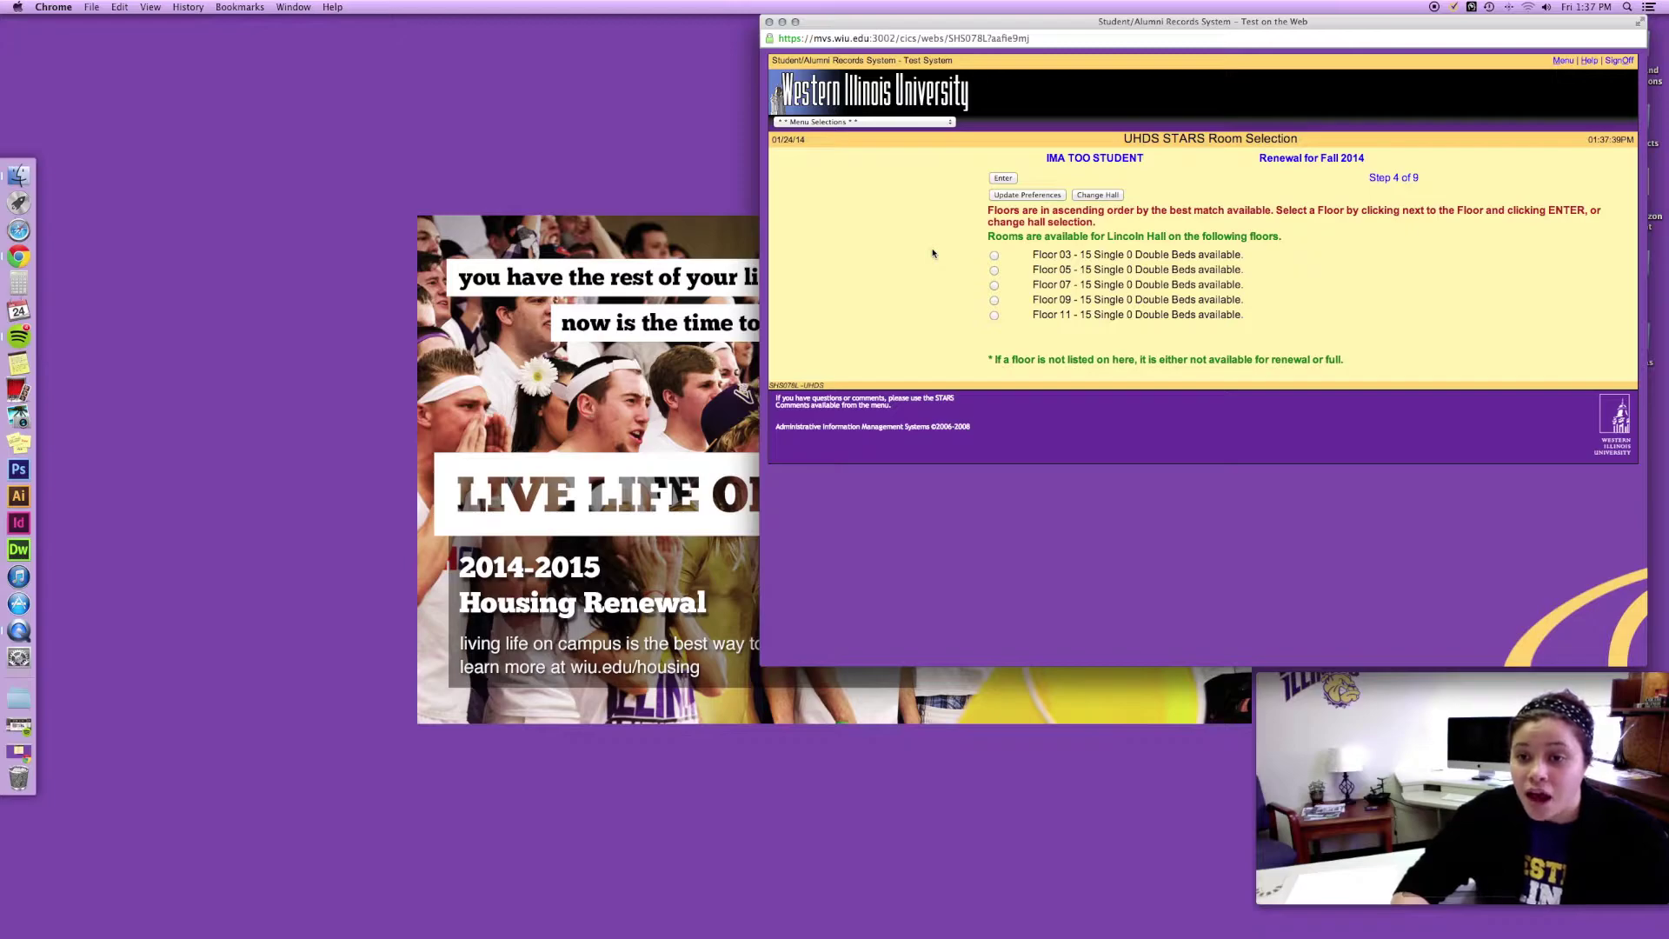
Step: Pick floor 03, room 0310 Super Single, and the No Meal plan
{"action": "left_click", "coordinate": [995, 256]}
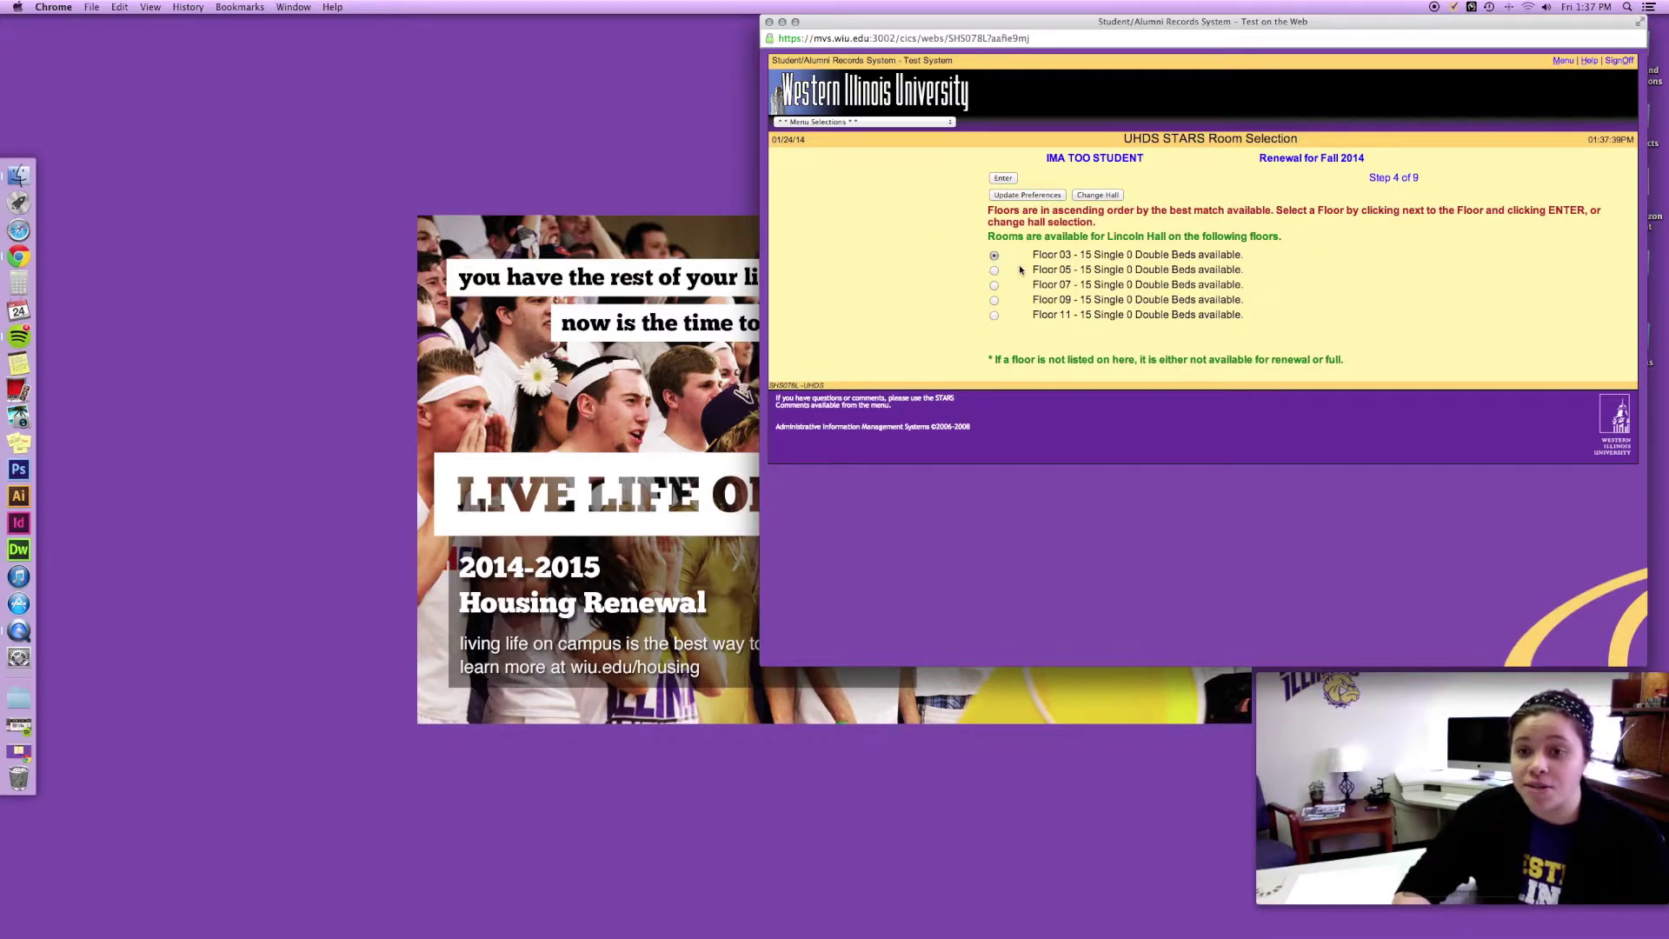
{"action": "left_click", "coordinate": [1003, 177]}
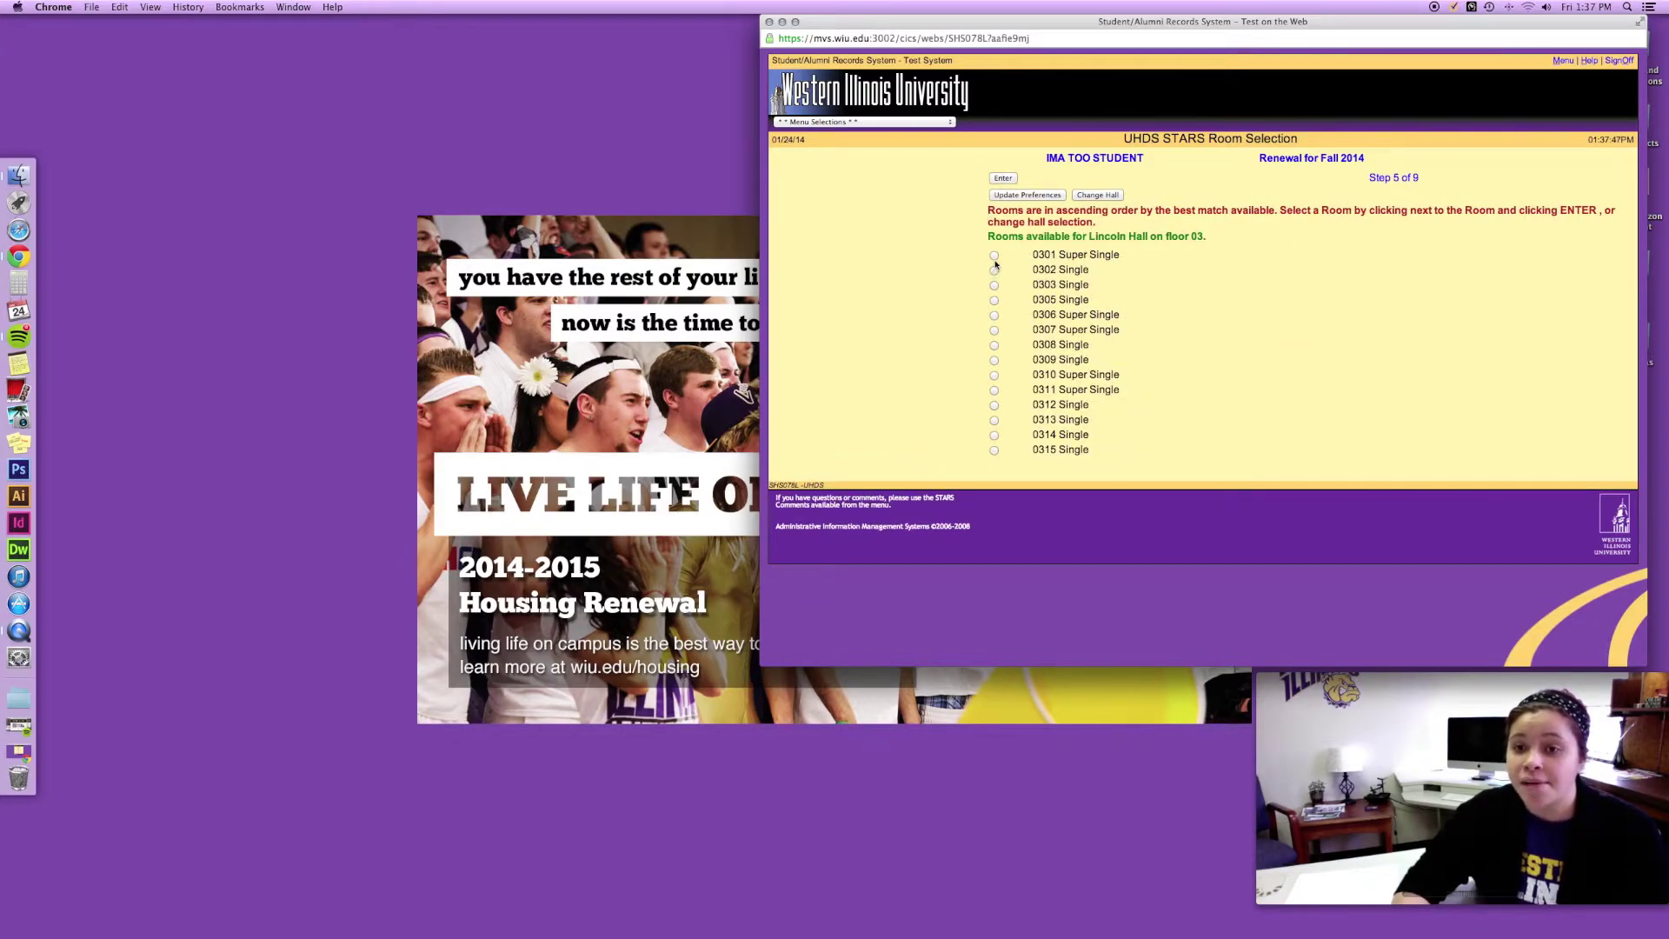
{"action": "left_click", "coordinate": [993, 374]}
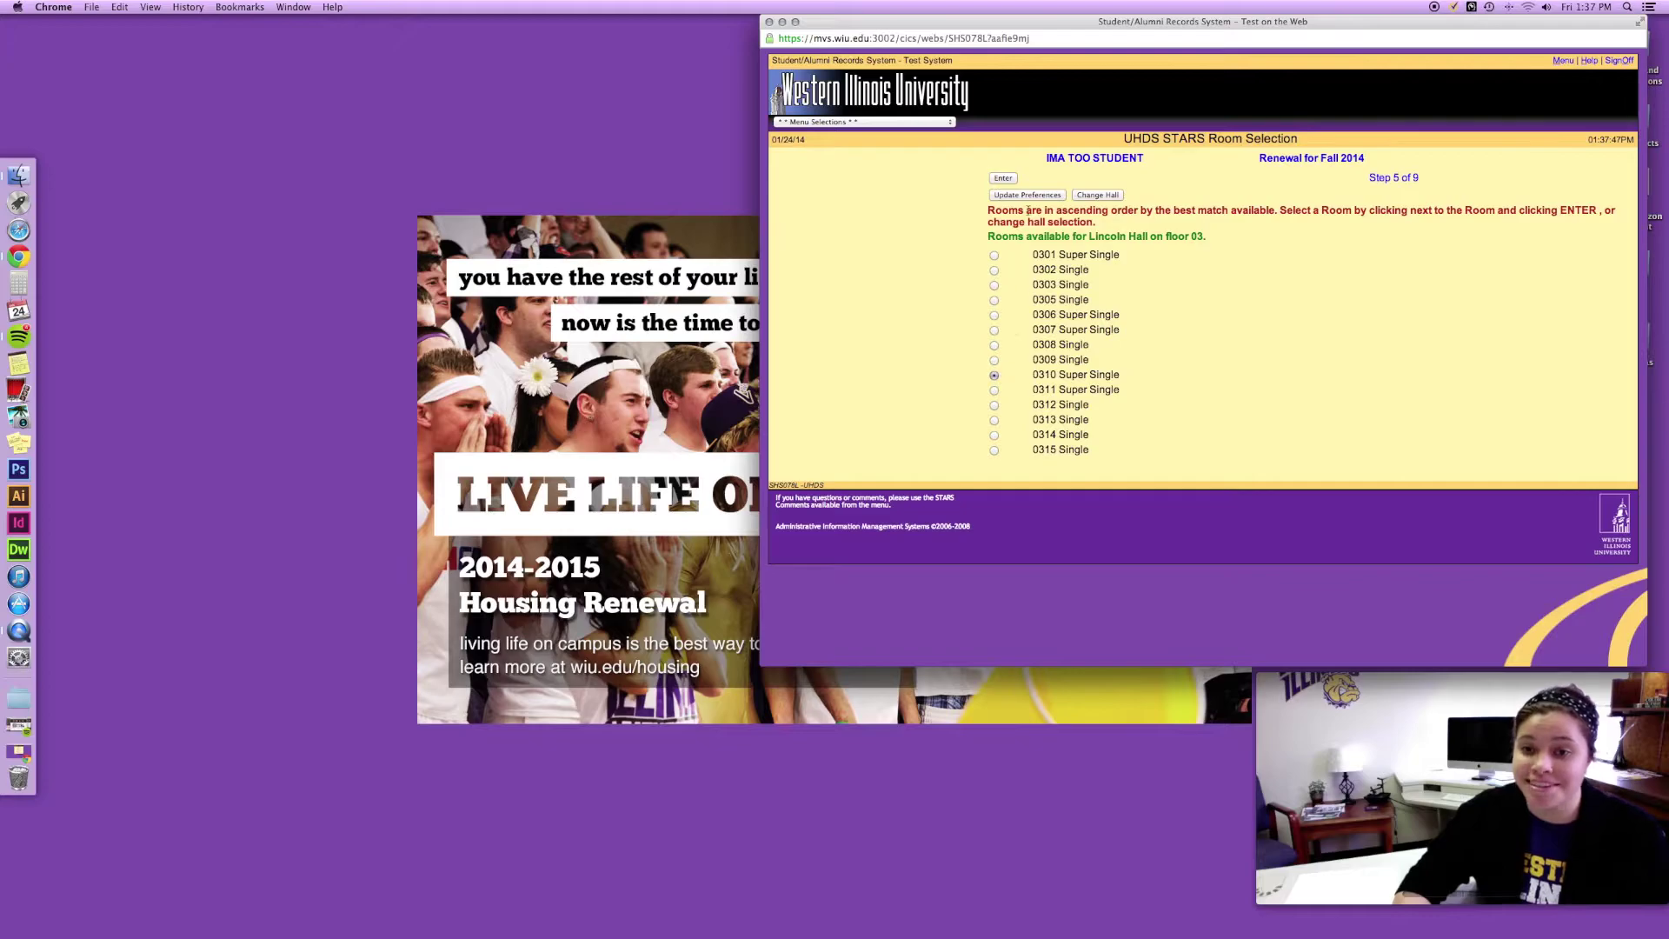
{"action": "left_click", "coordinate": [1003, 178]}
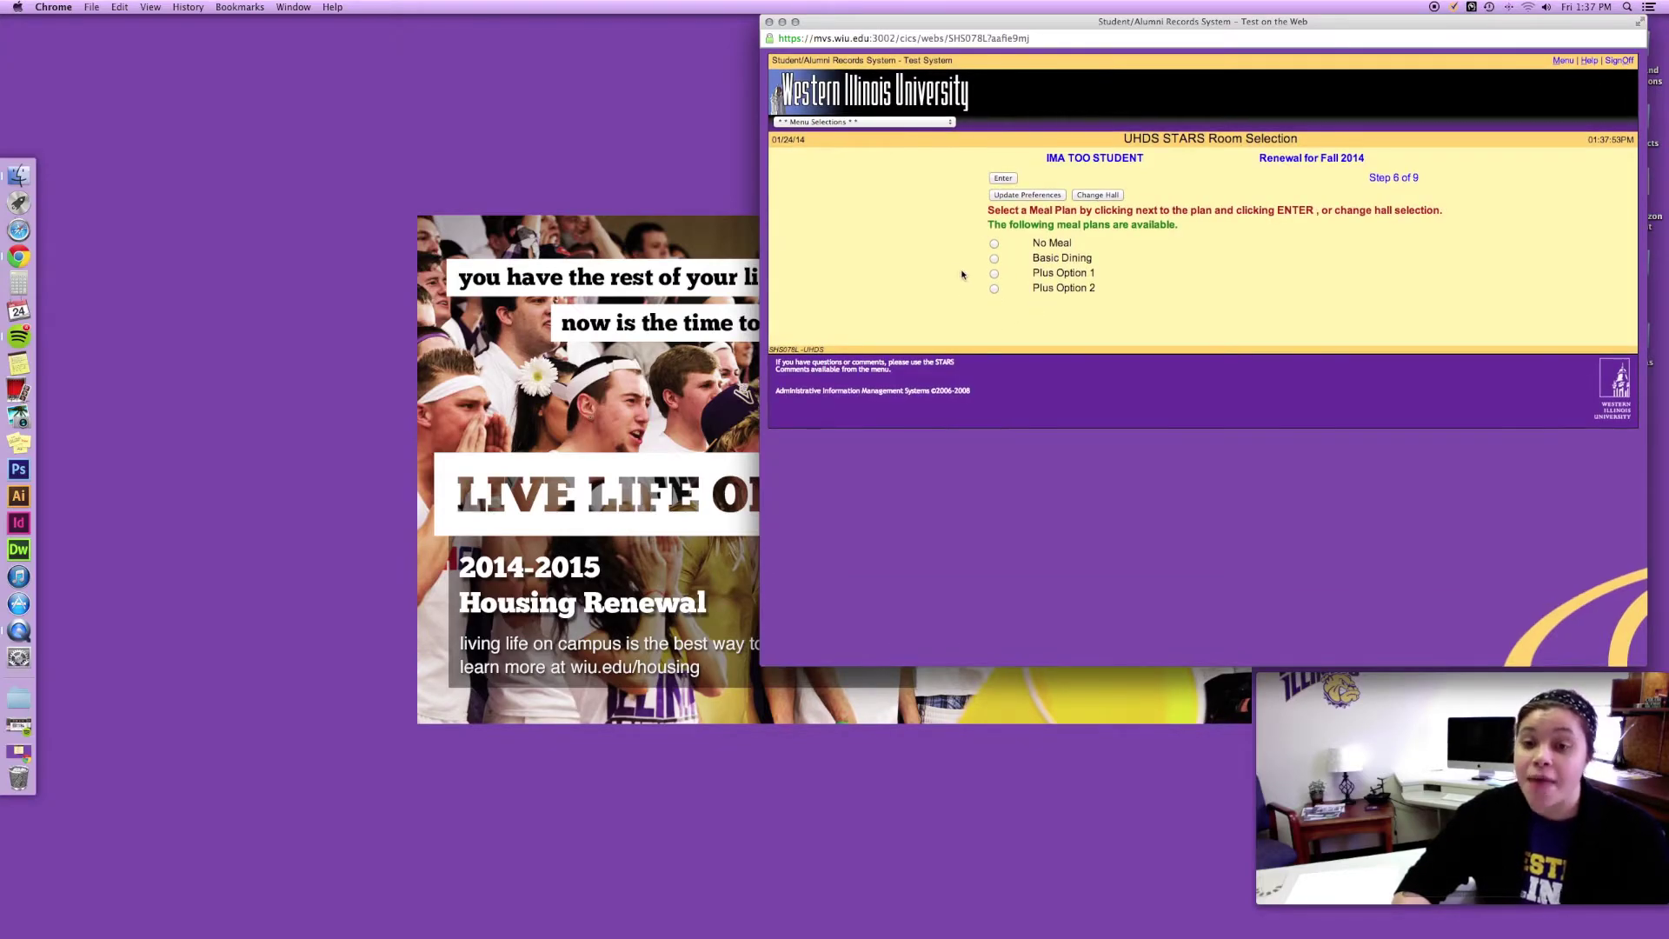
{"action": "left_click", "coordinate": [996, 246]}
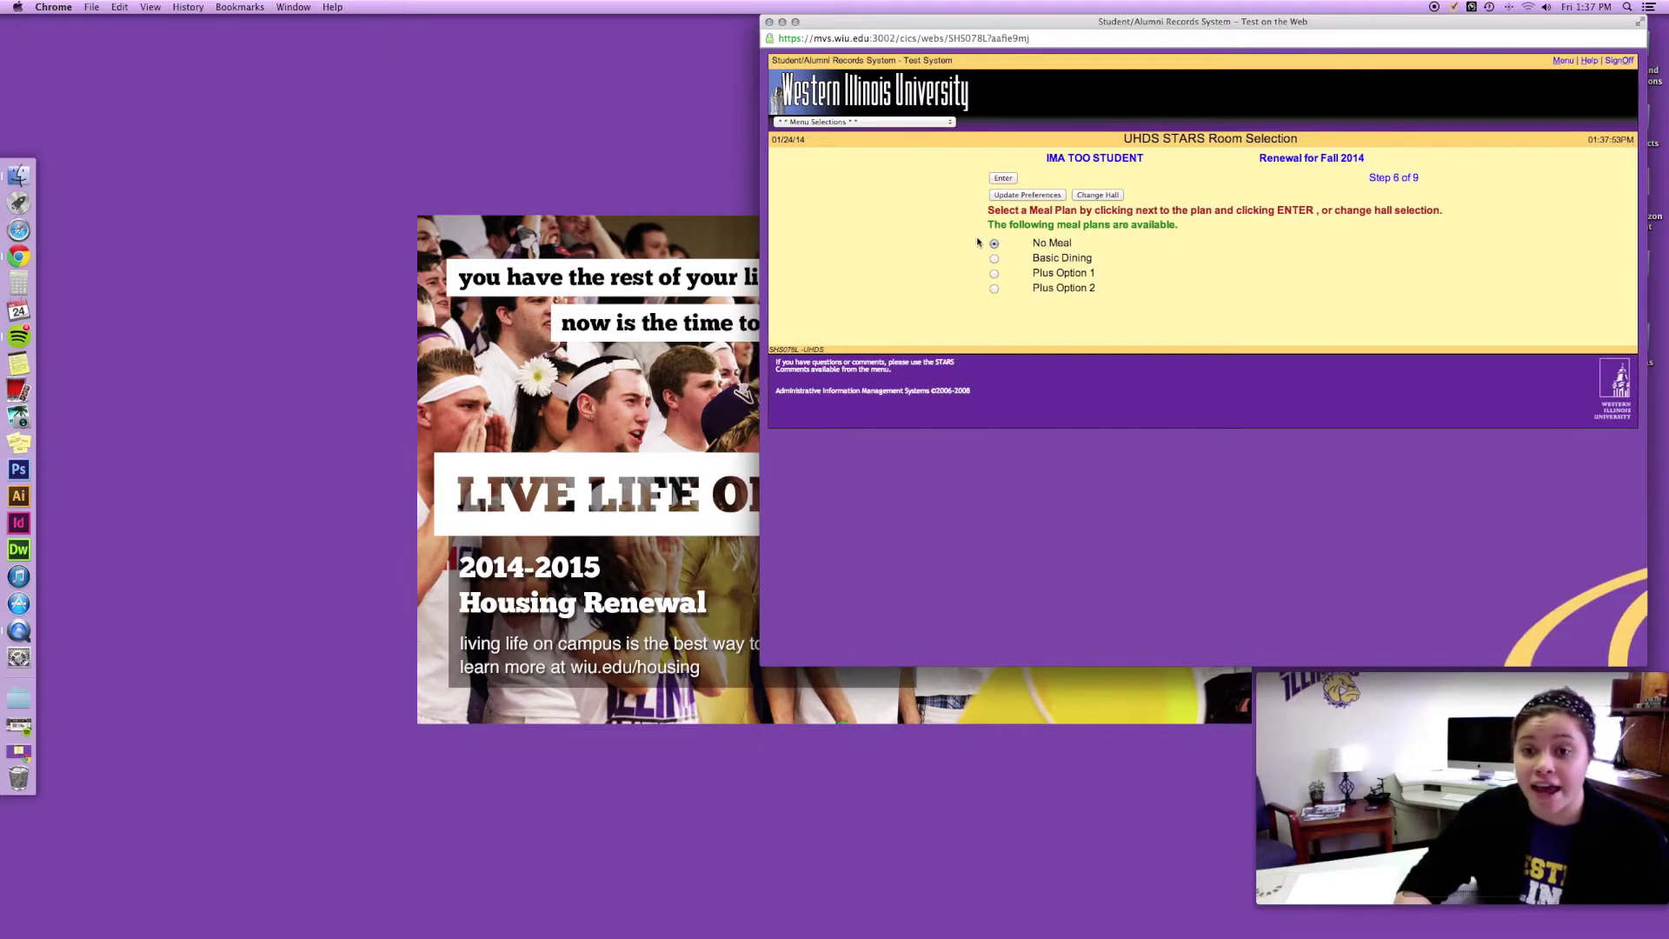
{"action": "left_click", "coordinate": [1003, 179]}
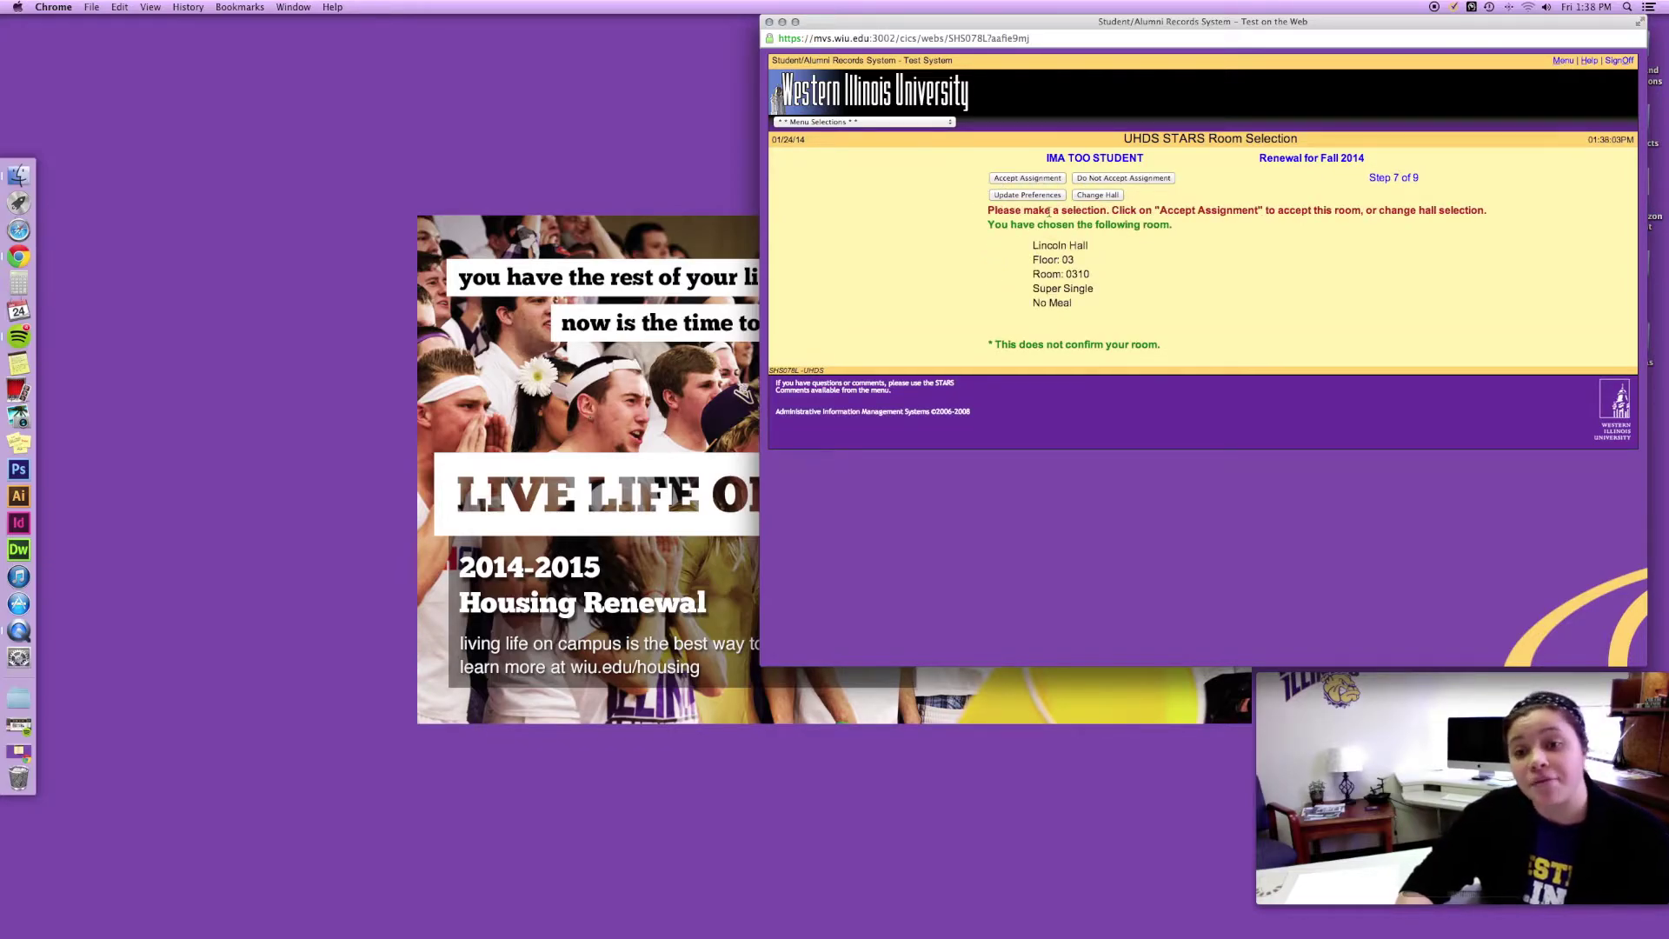
Step: Switch the hall to Thompson Hall, then pick floor 04, room 0434, and Basic Dining
{"action": "left_click", "coordinate": [1093, 195]}
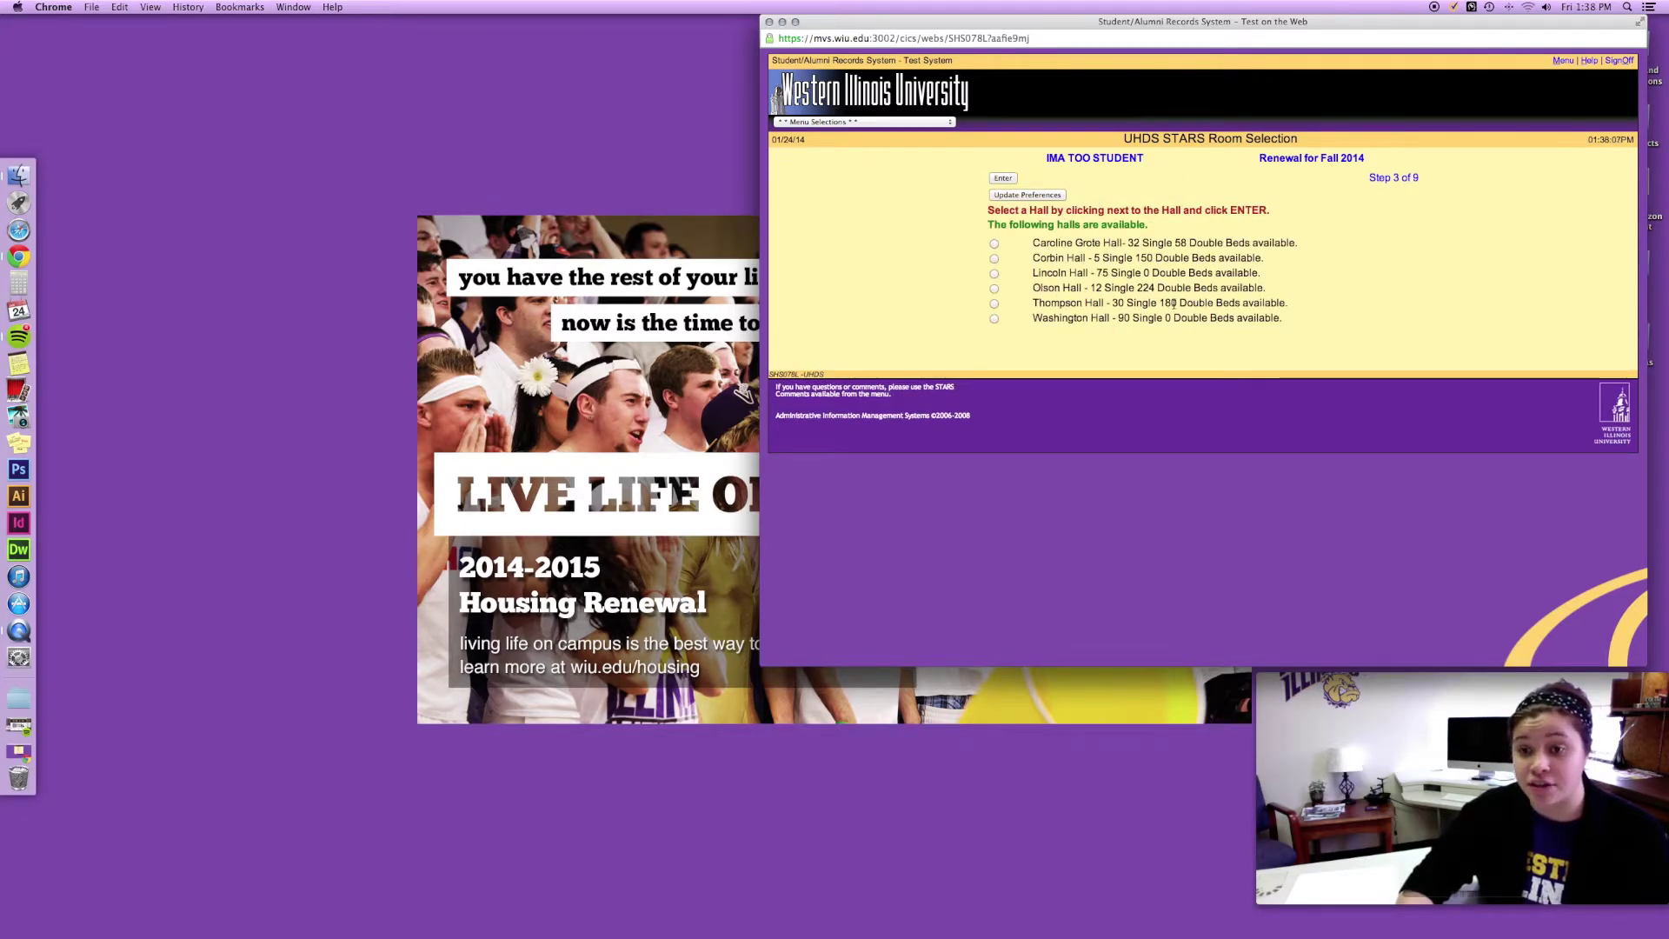
{"action": "left_click", "coordinate": [994, 304]}
{"action": "left_click", "coordinate": [1003, 178]}
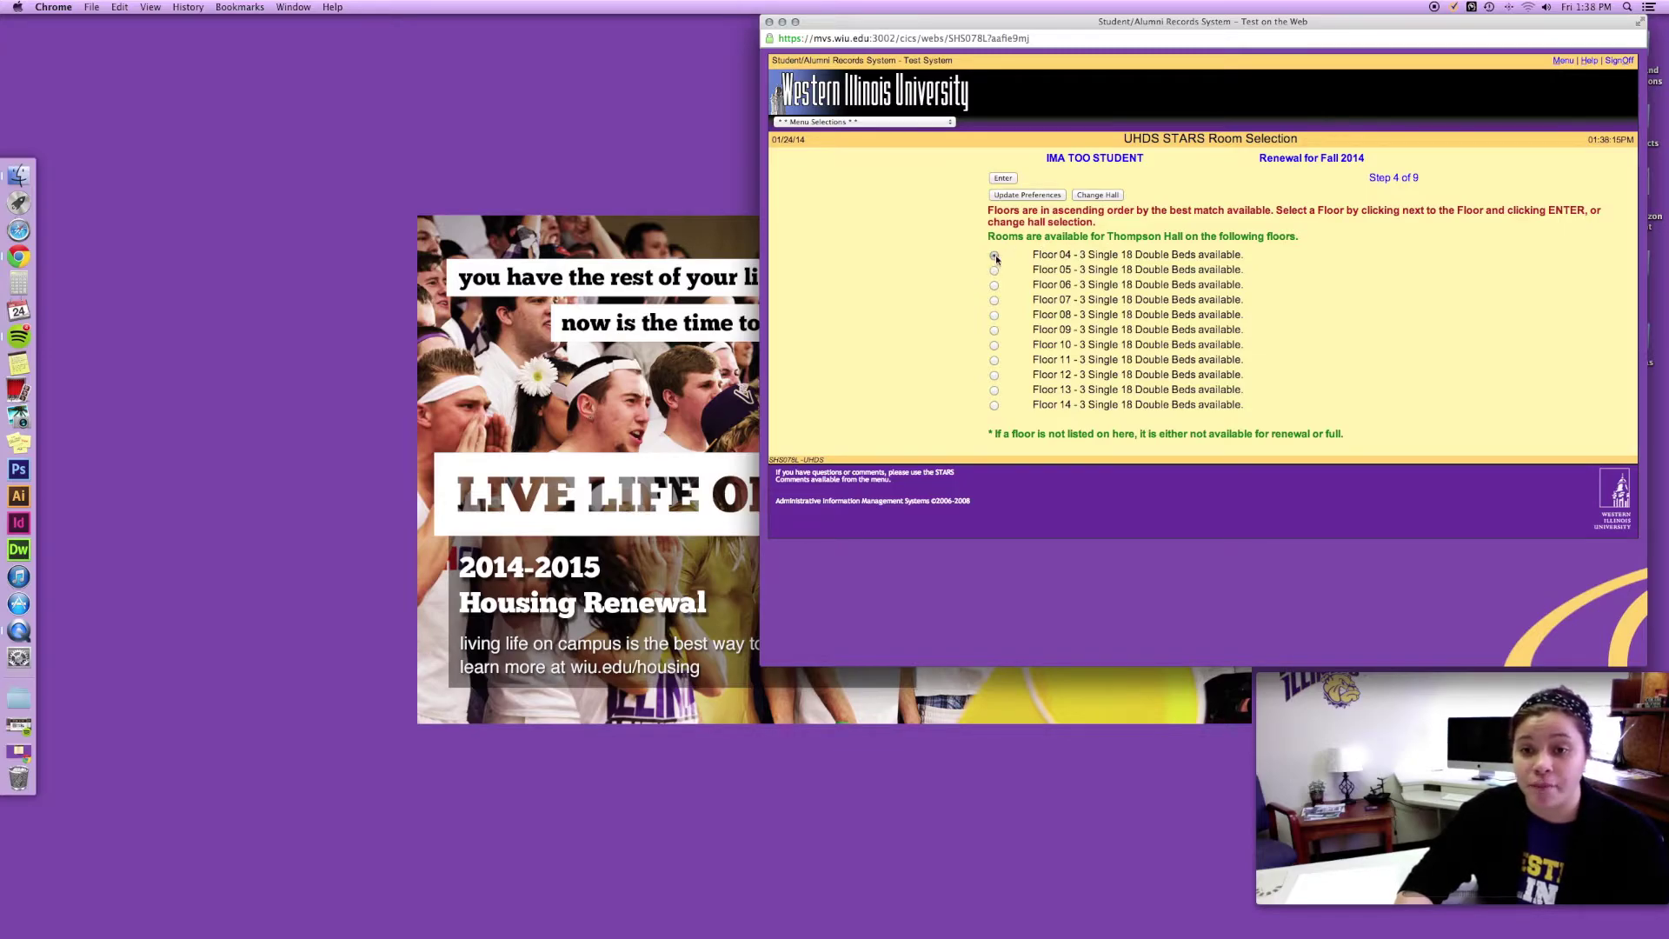
{"action": "left_click", "coordinate": [1003, 178]}
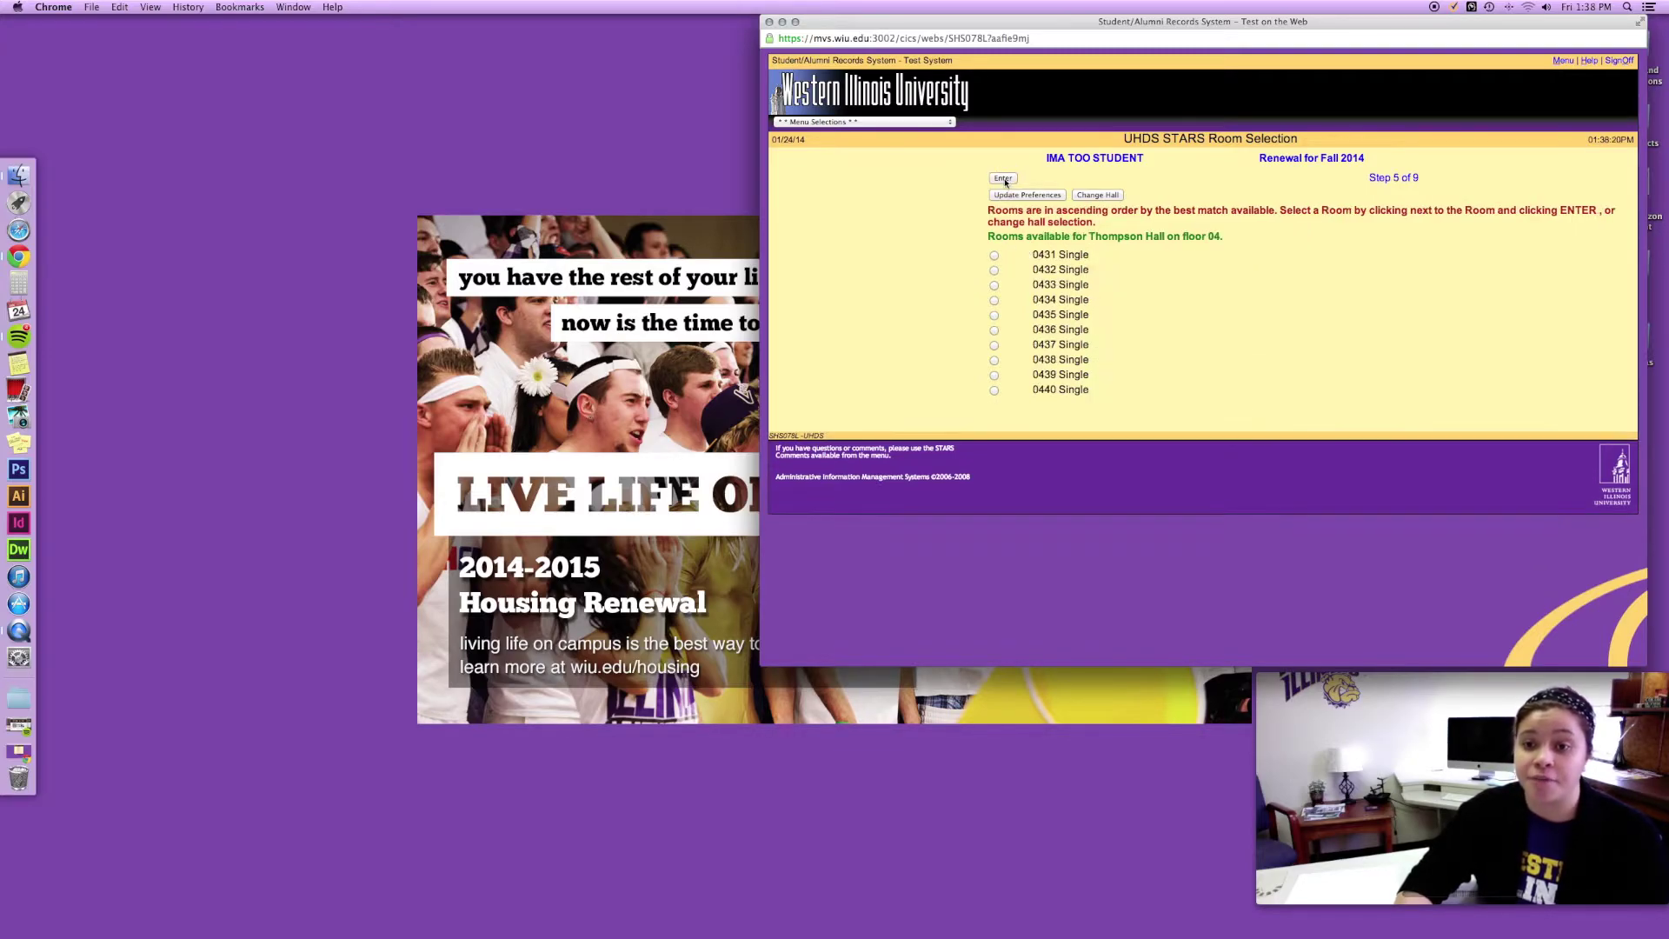
{"action": "left_click", "coordinate": [993, 300]}
{"action": "left_click", "coordinate": [1004, 181]}
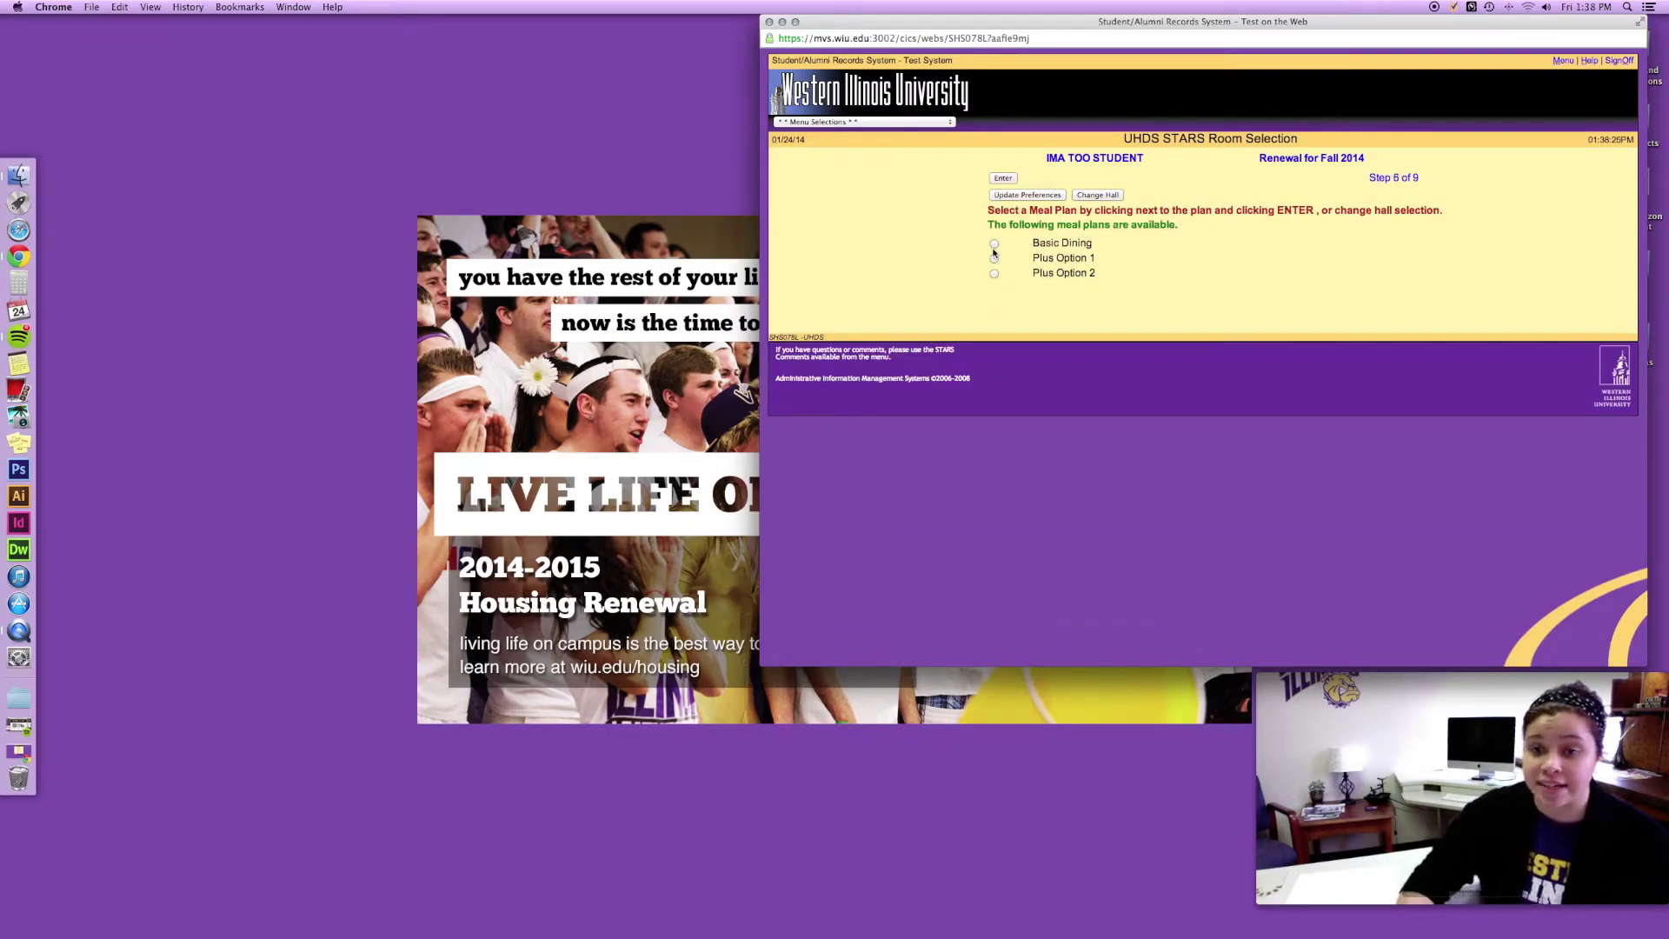
{"action": "left_click", "coordinate": [993, 243]}
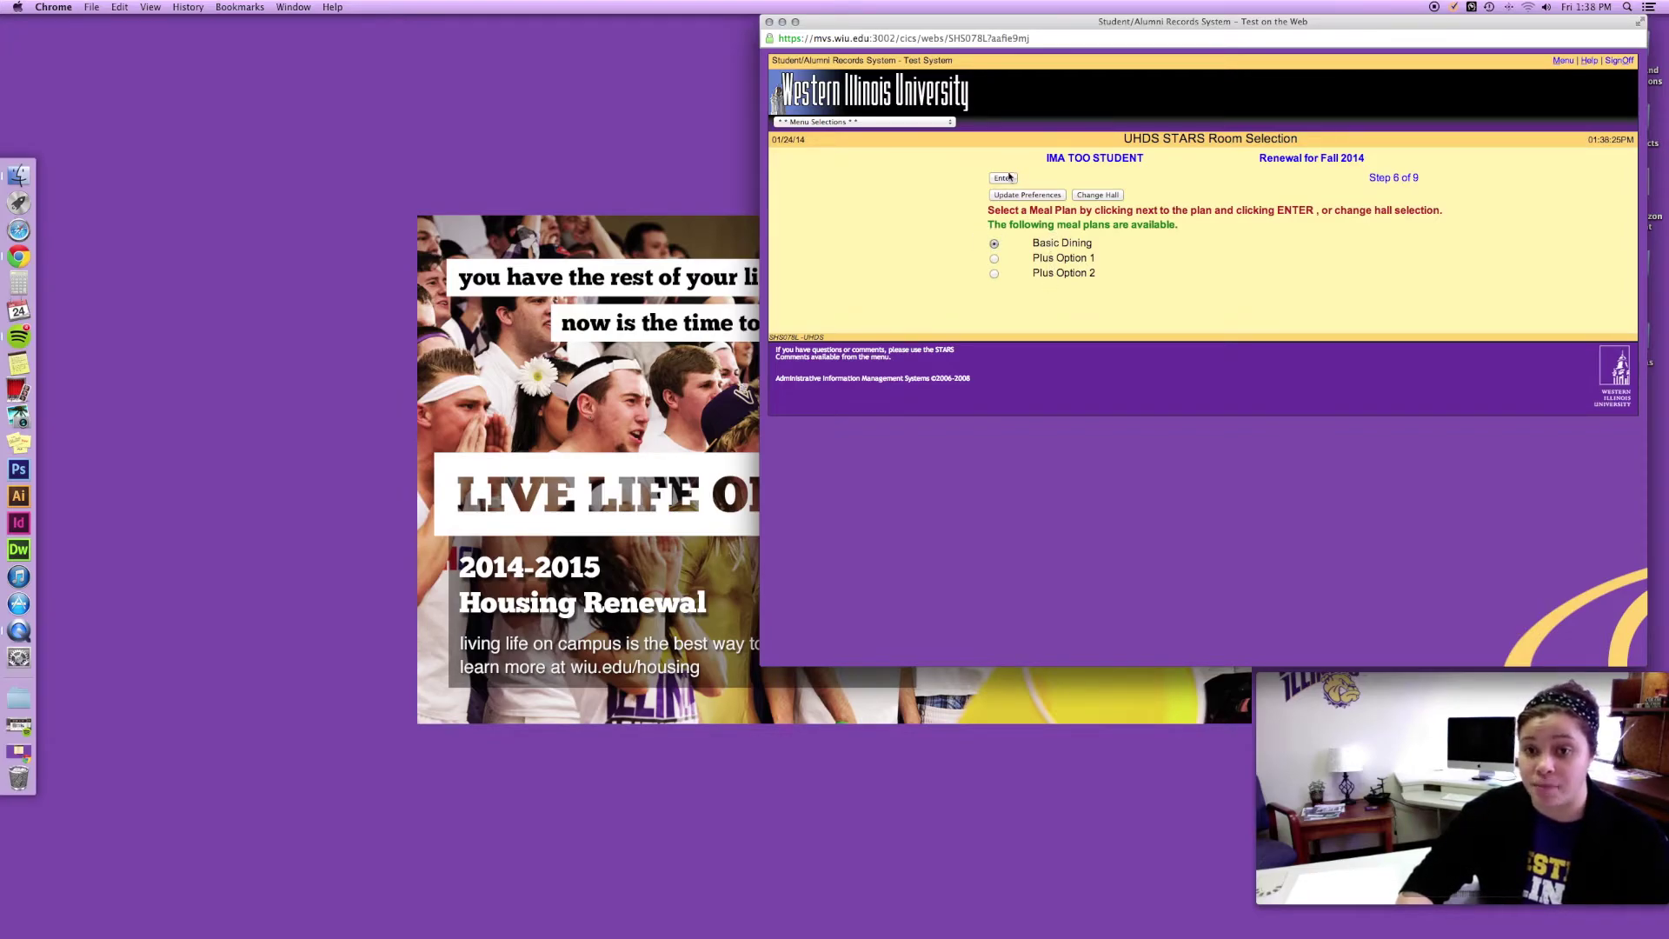
{"action": "left_click", "coordinate": [1008, 179]}
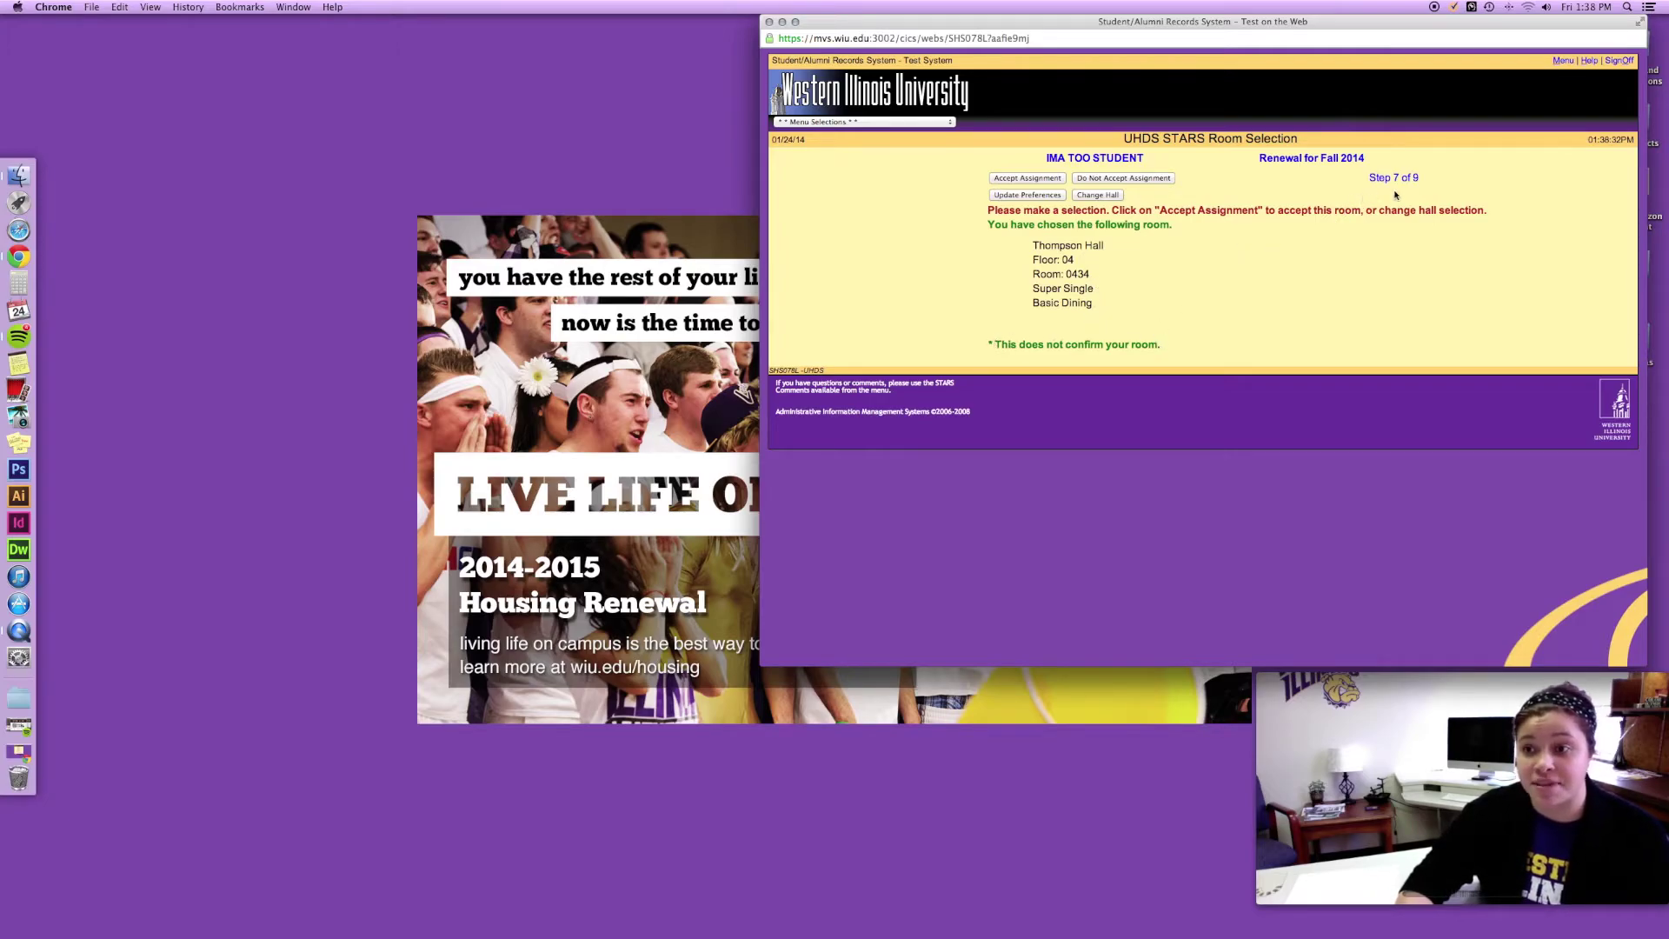
Step: Accept the Thompson Hall 434 assignment and answer YES to the microfridge
{"action": "left_click", "coordinate": [1045, 179]}
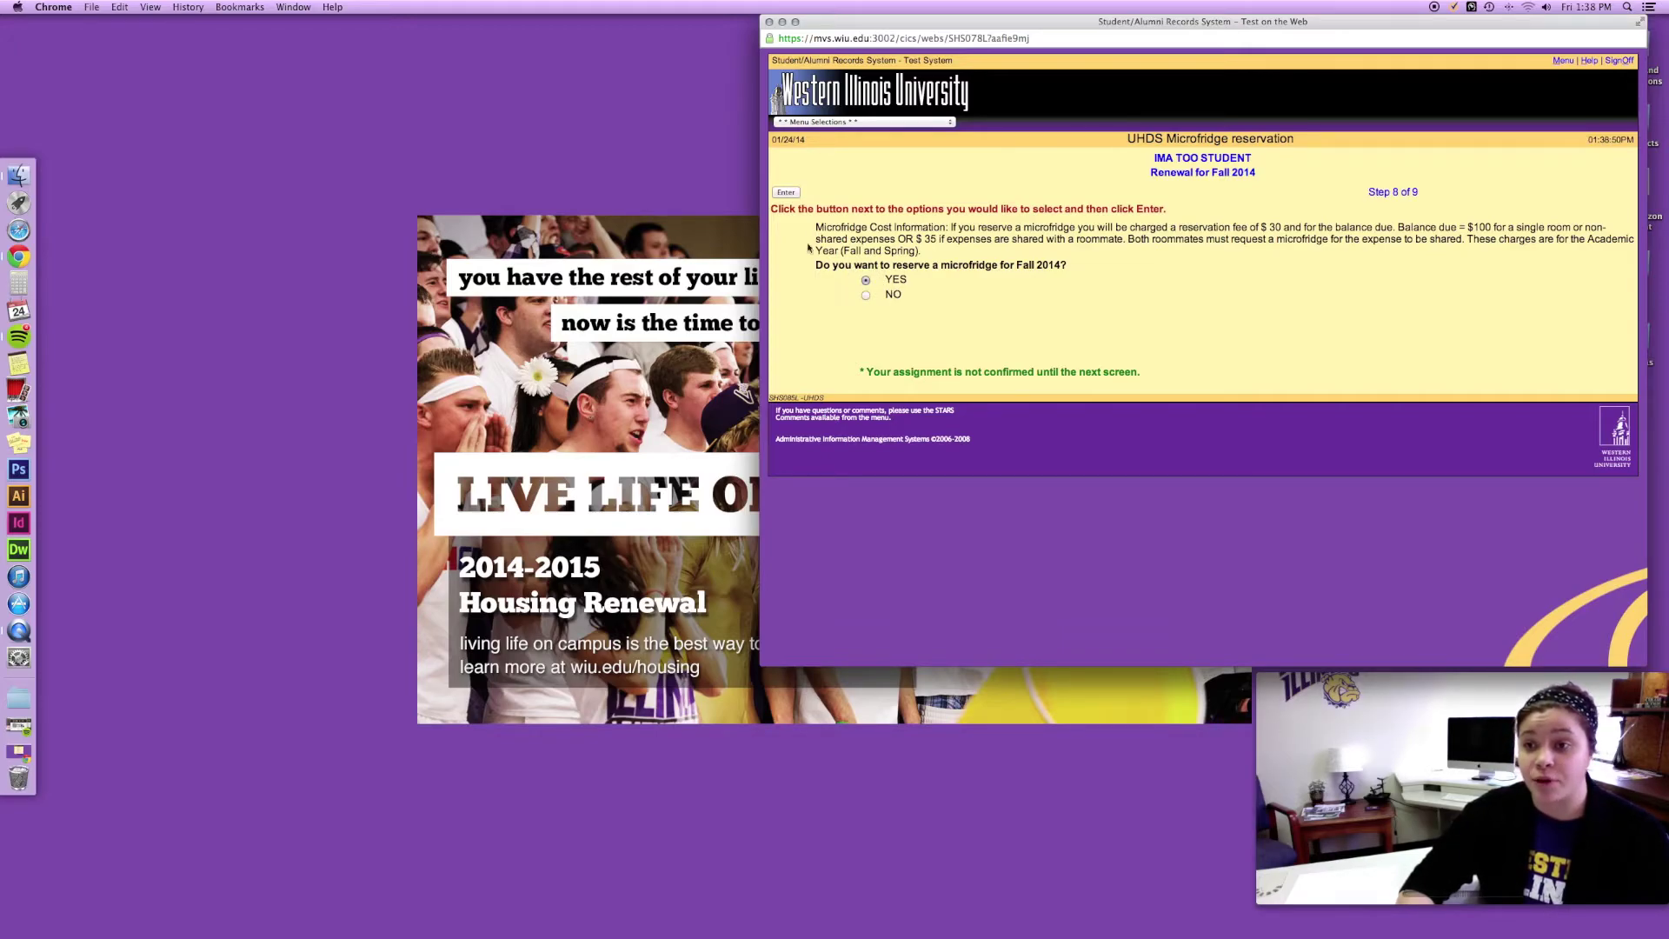
{"action": "left_click", "coordinate": [795, 195]}
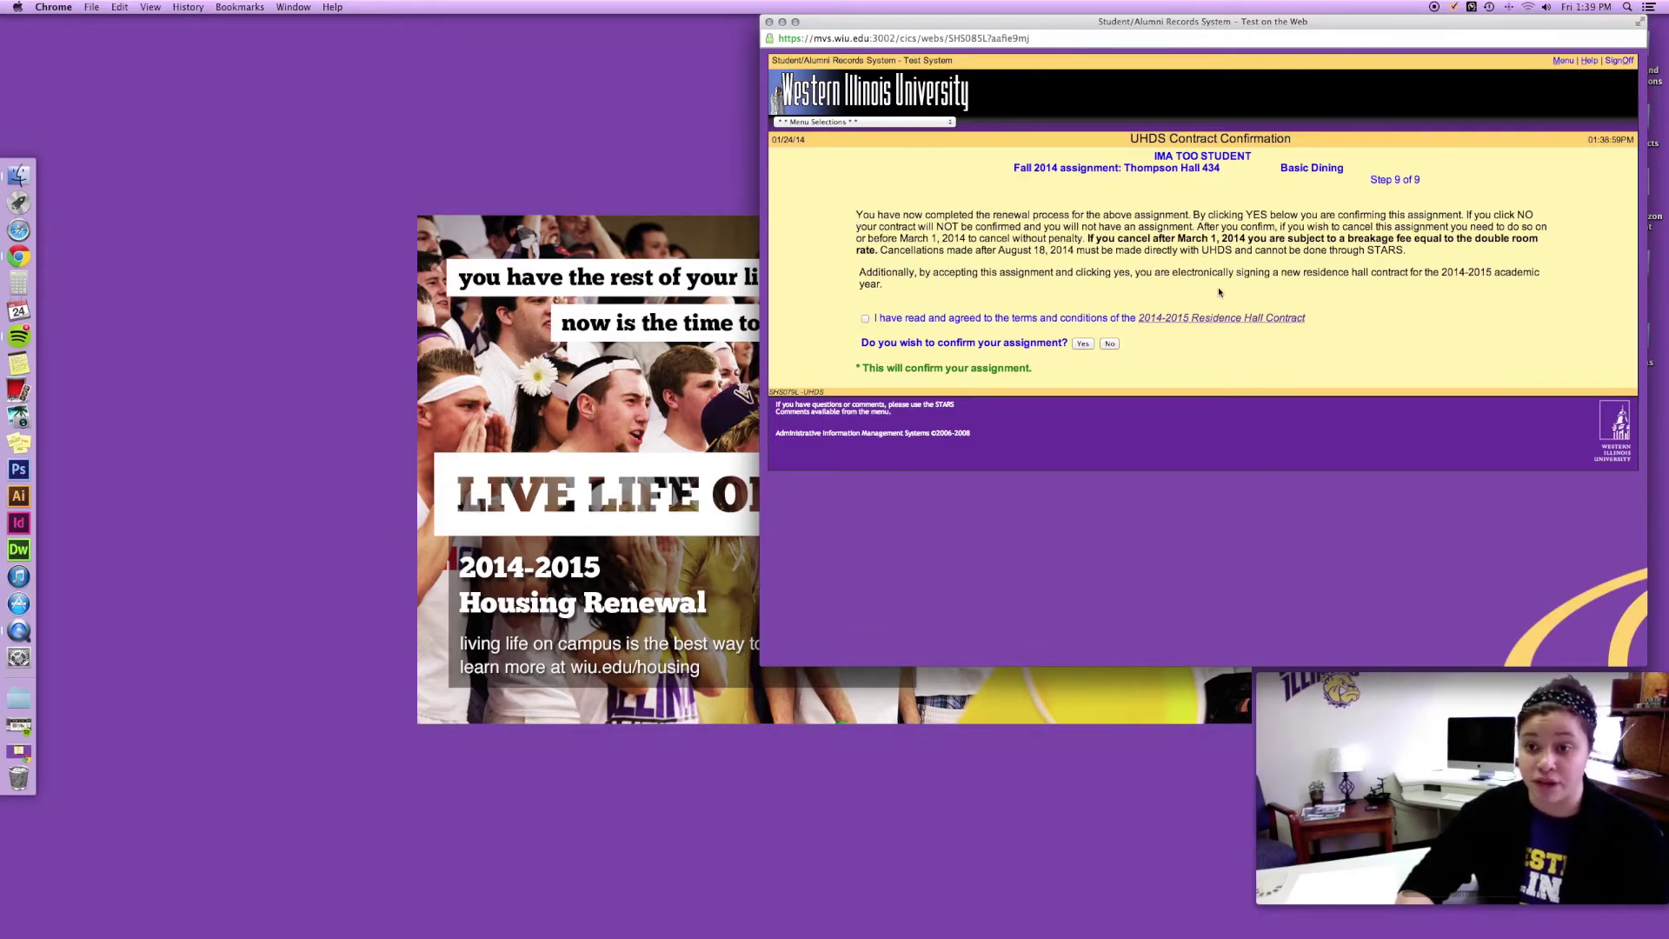
Step: Open the 2014-2015 Residence Hall Contract in an enlarged window and scroll through its terms
{"action": "left_click", "coordinate": [1183, 326]}
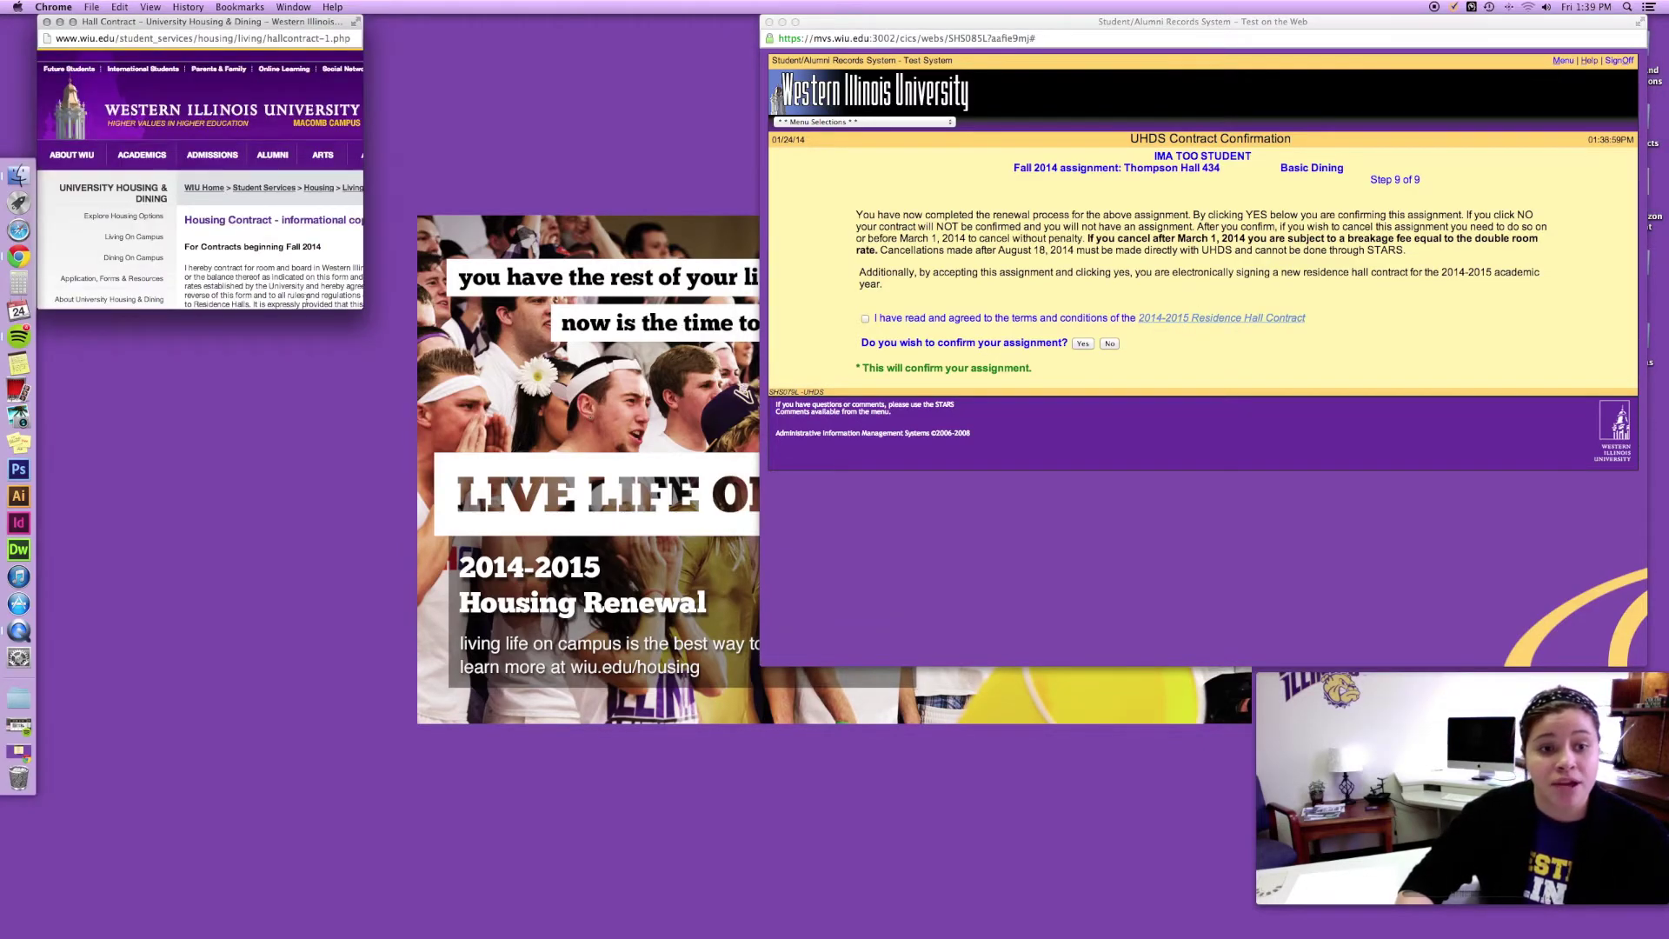
{"action": "left_click_drag", "start_coordinate": [364, 312], "coordinate": [856, 928]}
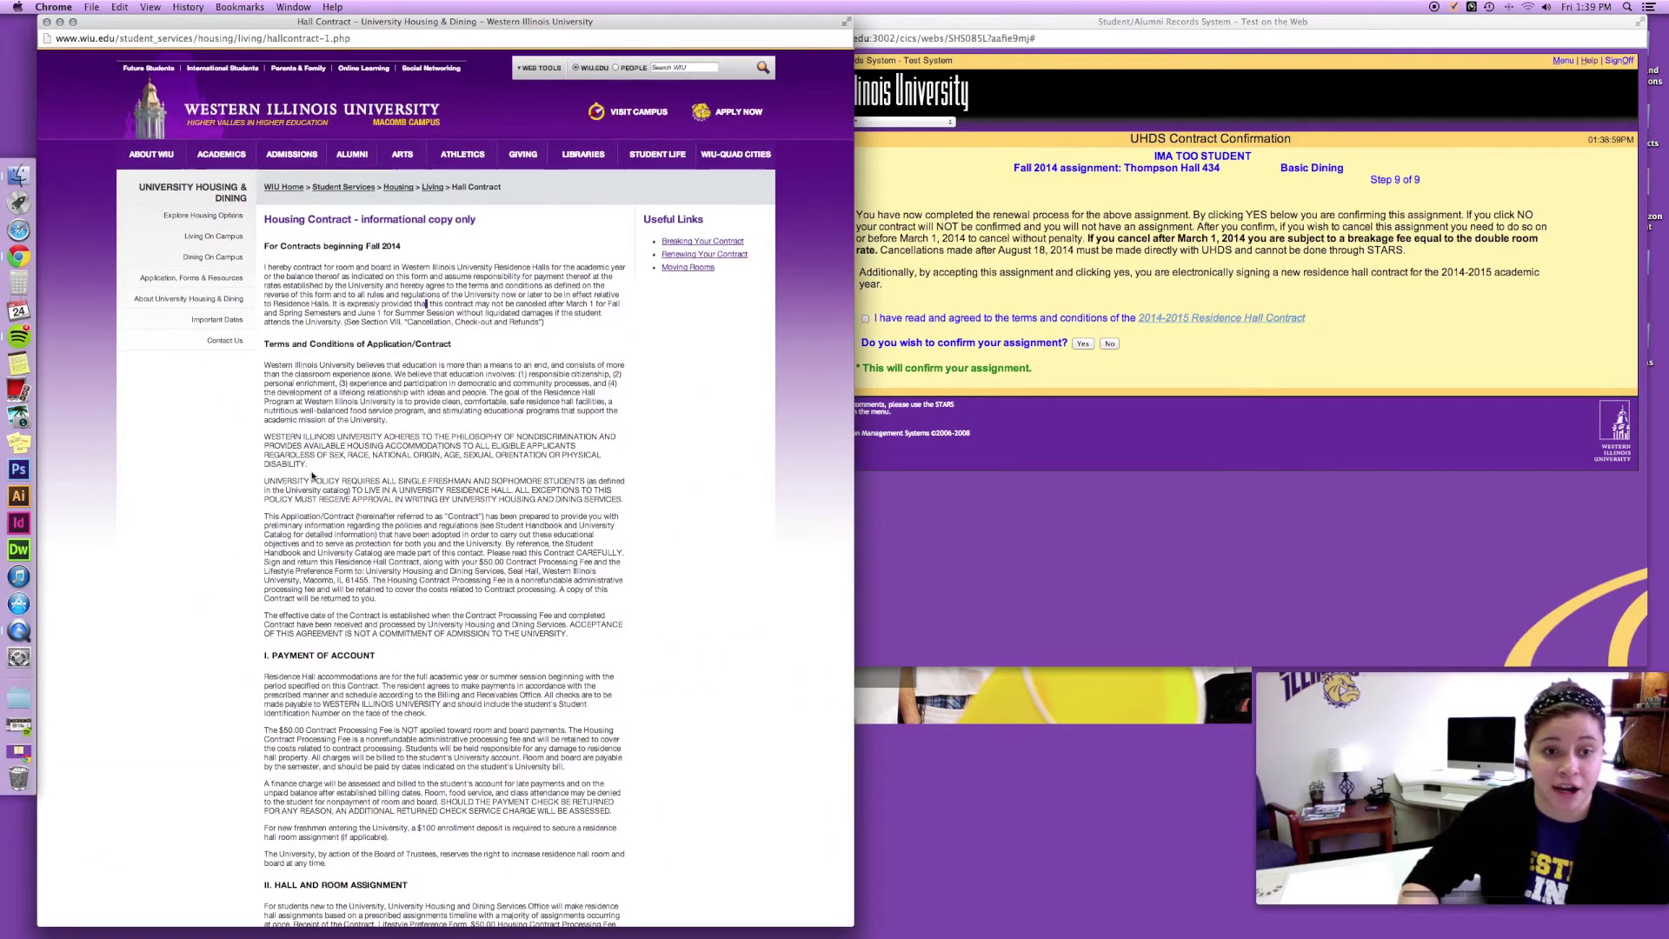
{"action": "scroll", "coordinate": [347, 345], "scroll_direction": "down", "scroll_amount": 2}
{"action": "scroll", "coordinate": [378, 428], "scroll_direction": "down", "scroll_amount": 10}
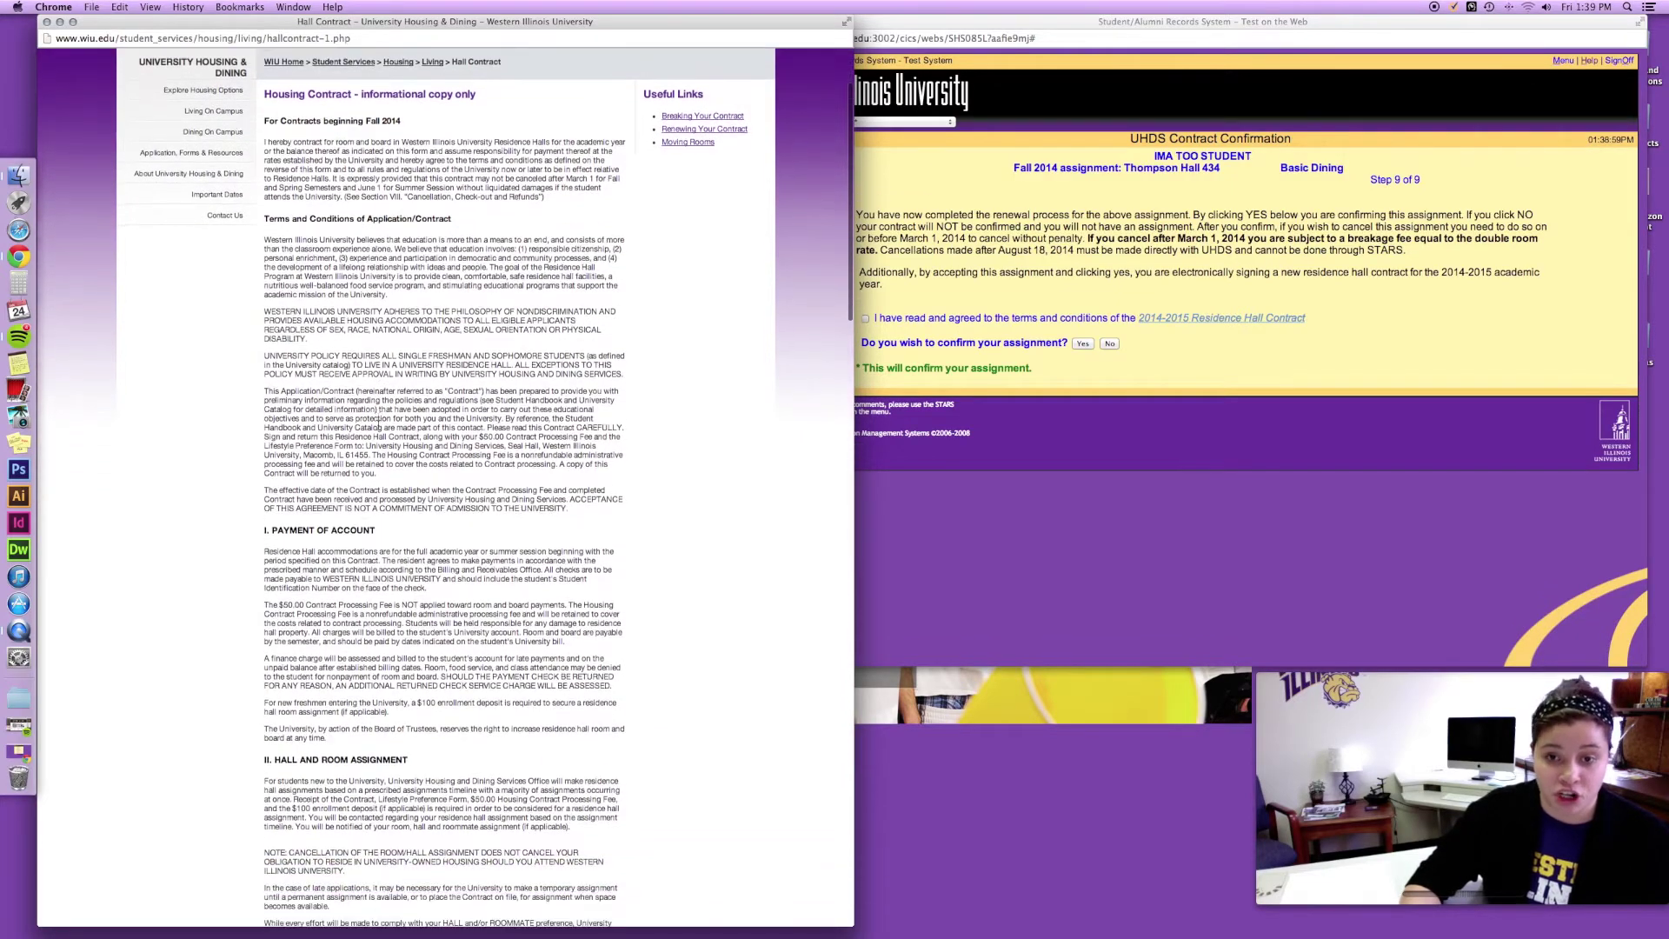
{"action": "scroll", "coordinate": [378, 428], "scroll_direction": "down", "scroll_amount": 12}
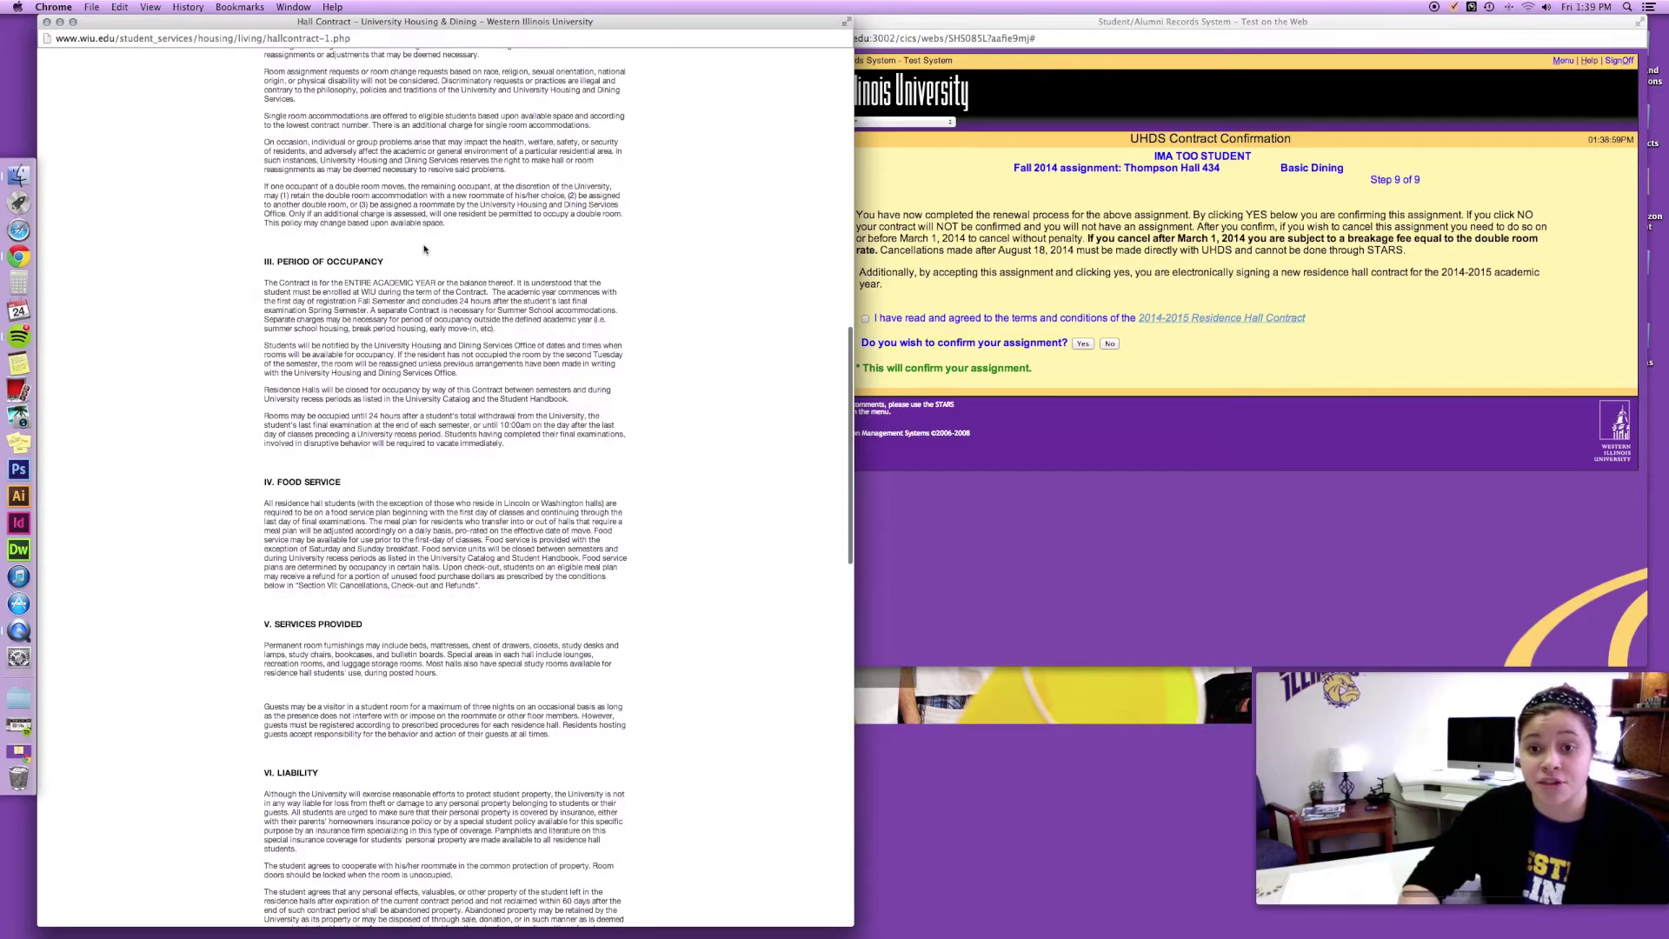
{"action": "scroll", "coordinate": [621, 400], "scroll_direction": "down", "scroll_amount": 8}
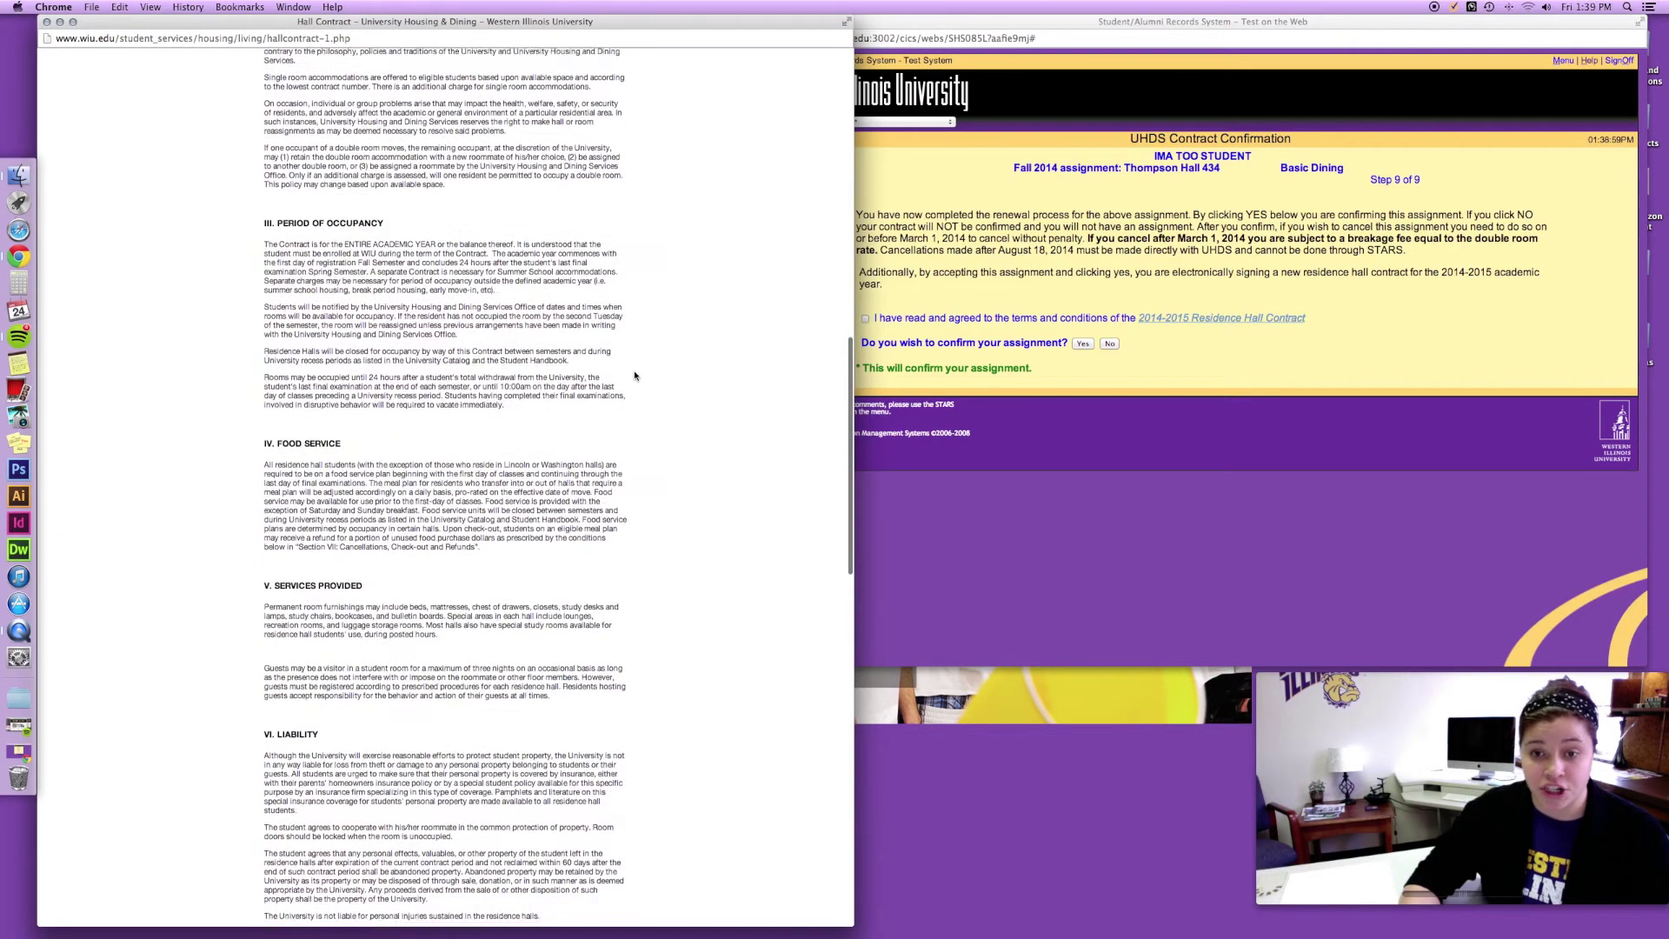
{"action": "scroll", "coordinate": [577, 460], "scroll_direction": "down", "scroll_amount": 20}
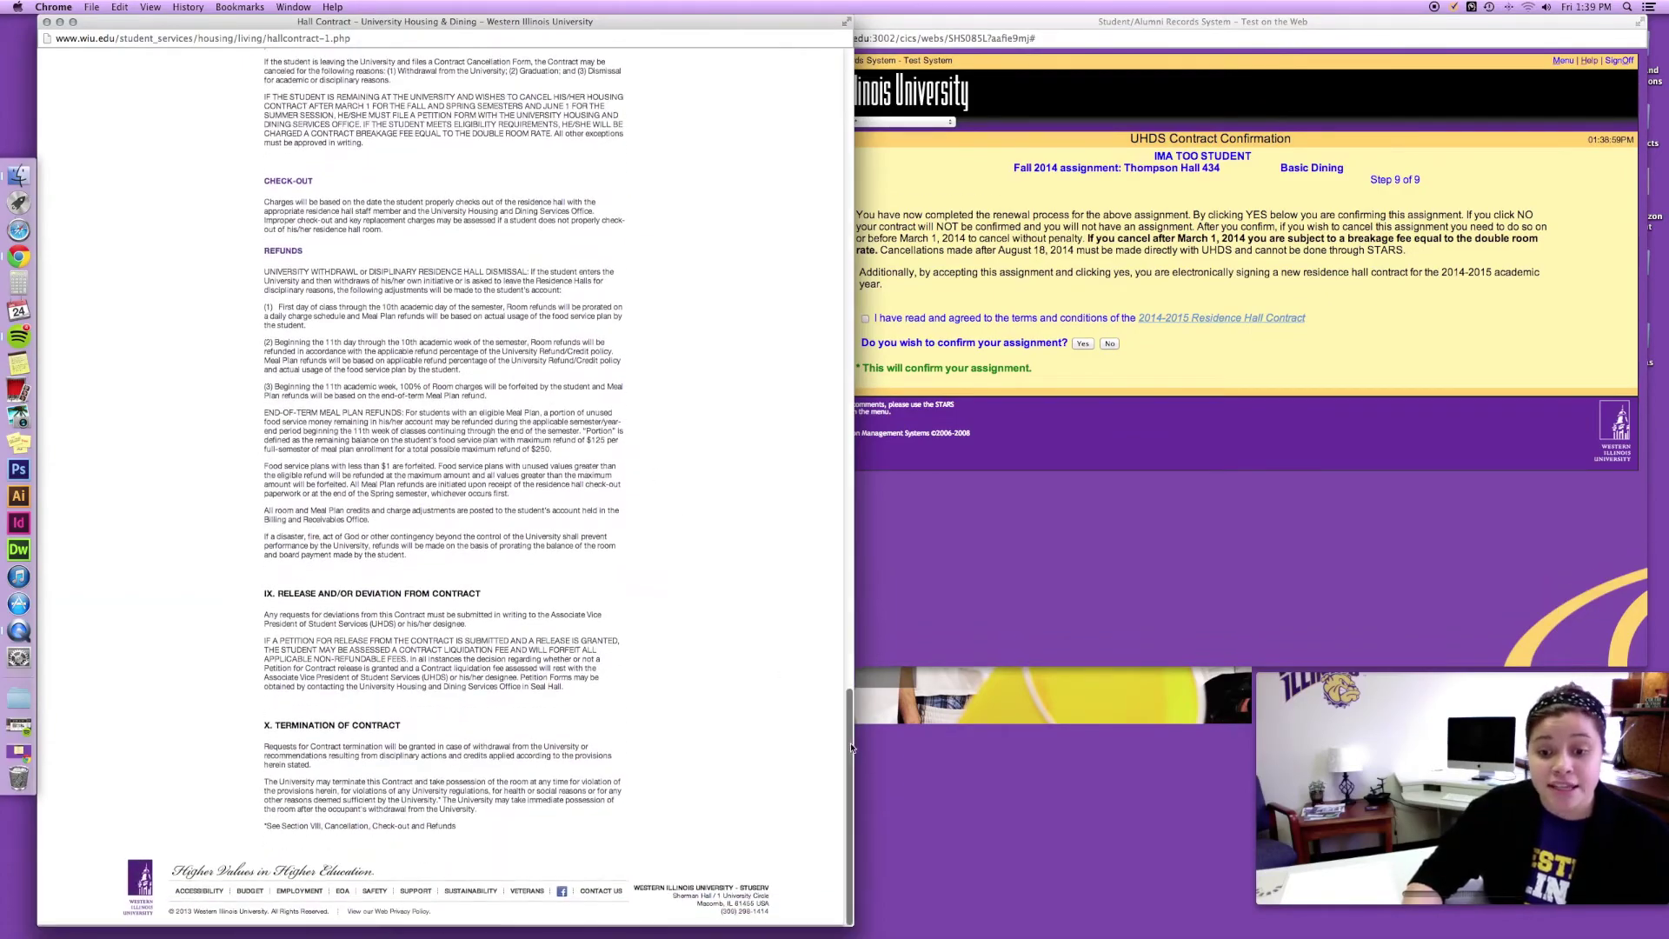
{"action": "left_click_drag", "start_coordinate": [847, 776], "coordinate": [860, 130]}
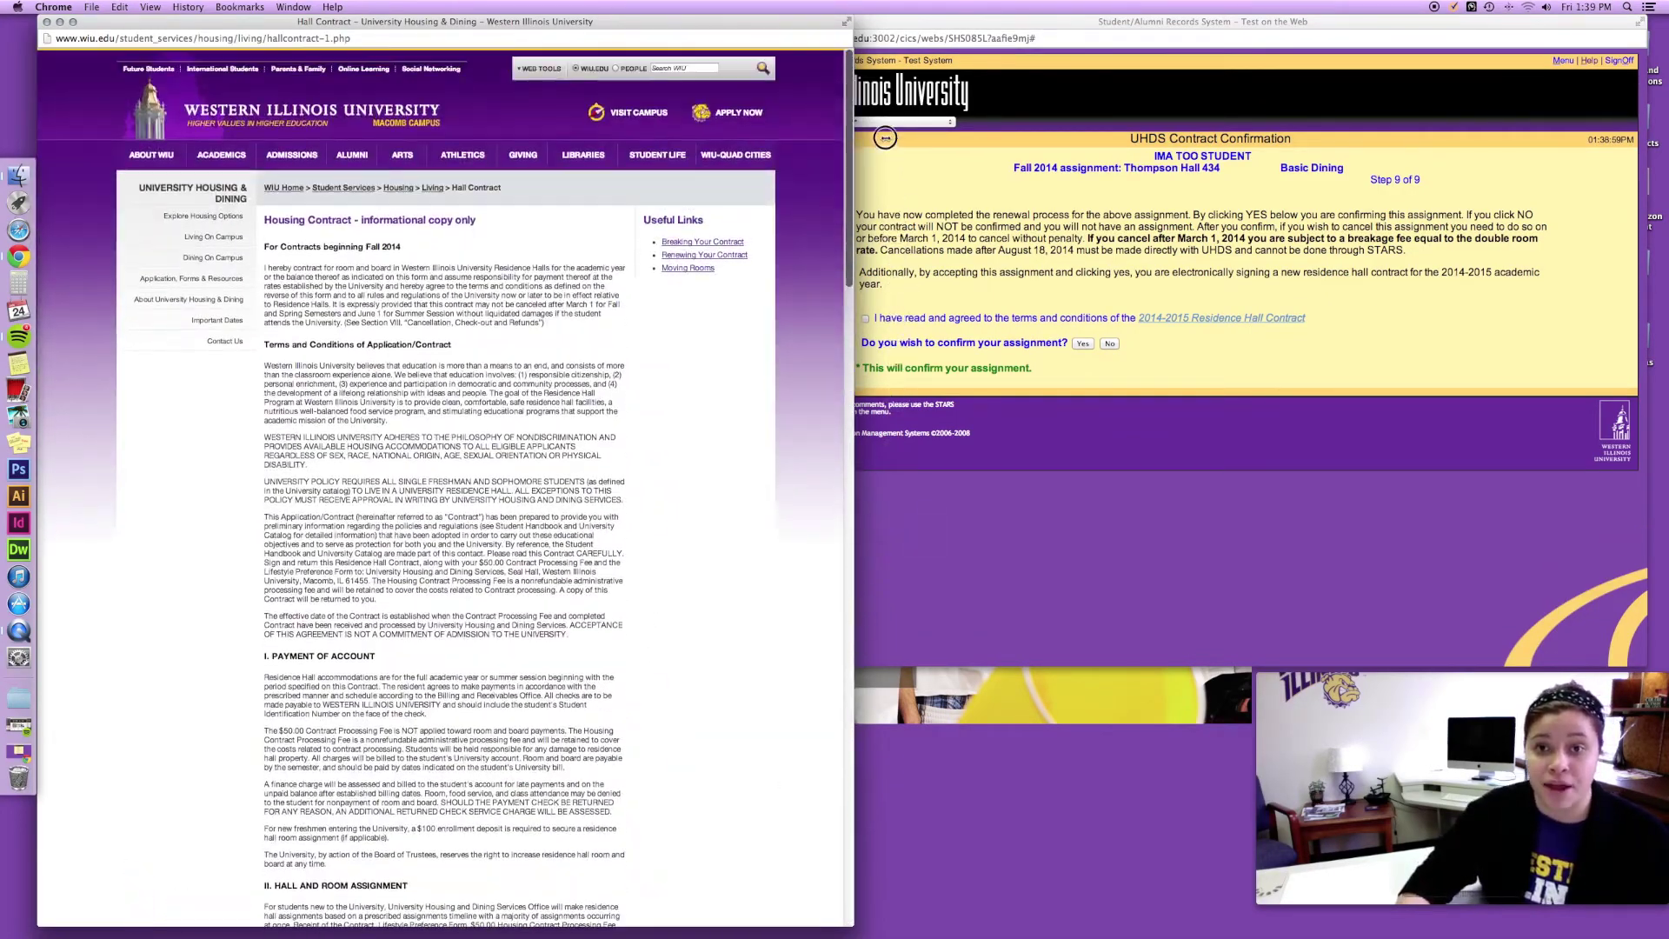
Step: Agree to the contract terms, confirm the Thompson Hall 434 Basic Dining assignment, and continue past completion
{"action": "left_click", "coordinate": [945, 503]}
{"action": "left_click", "coordinate": [864, 318]}
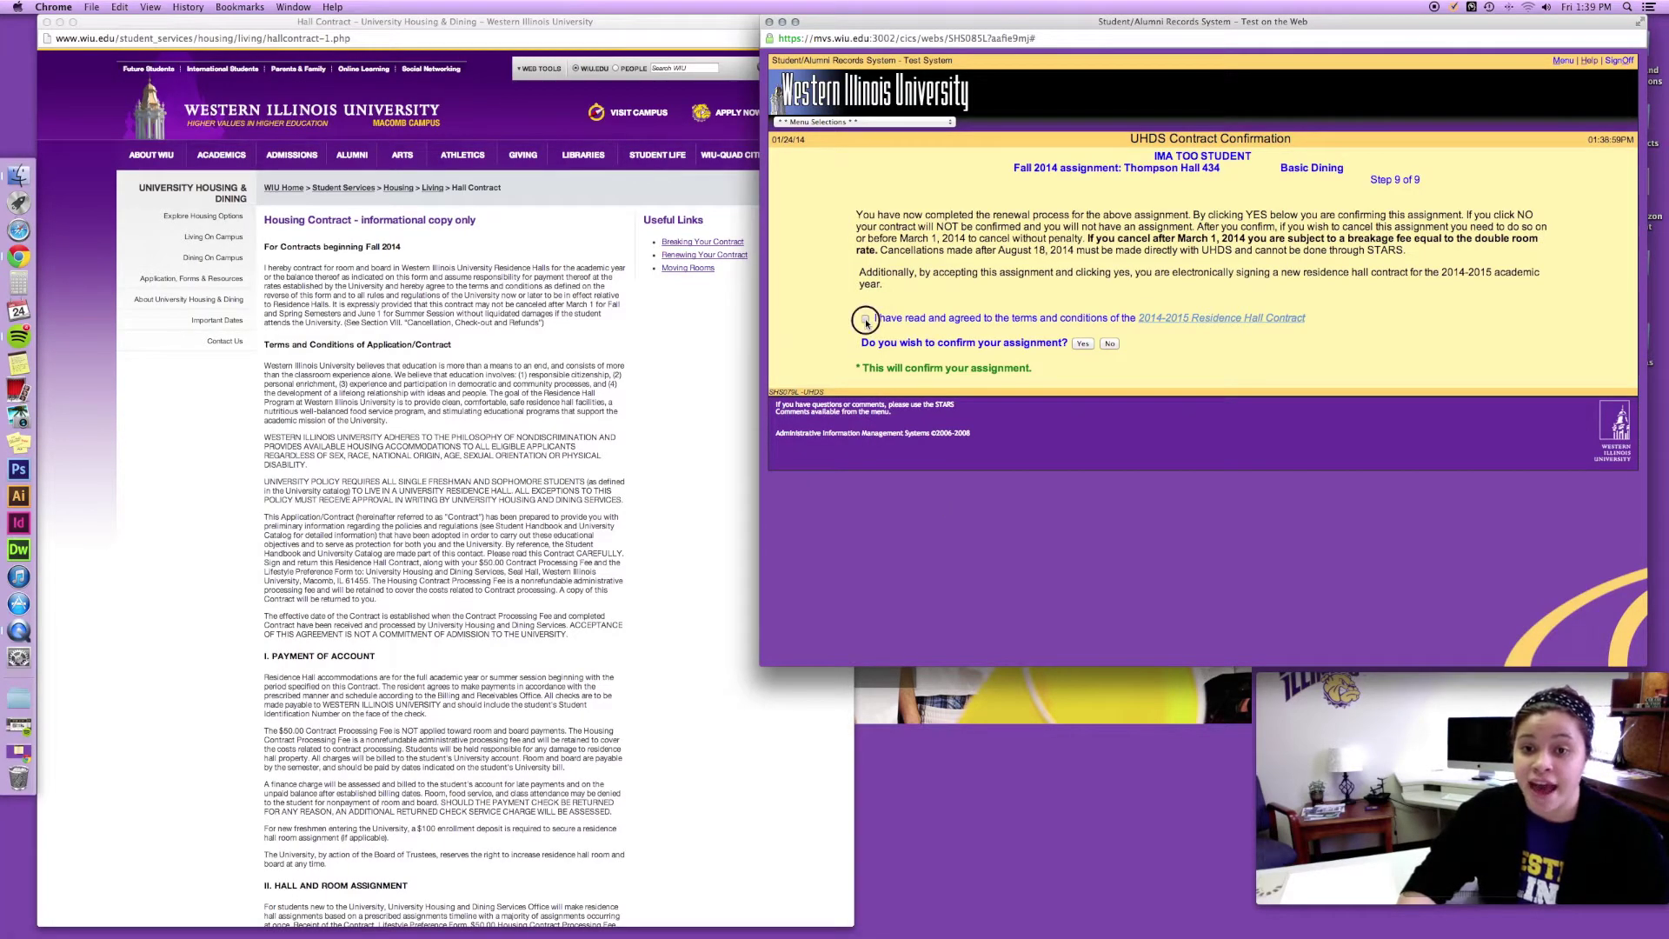
{"action": "left_click", "coordinate": [1082, 344]}
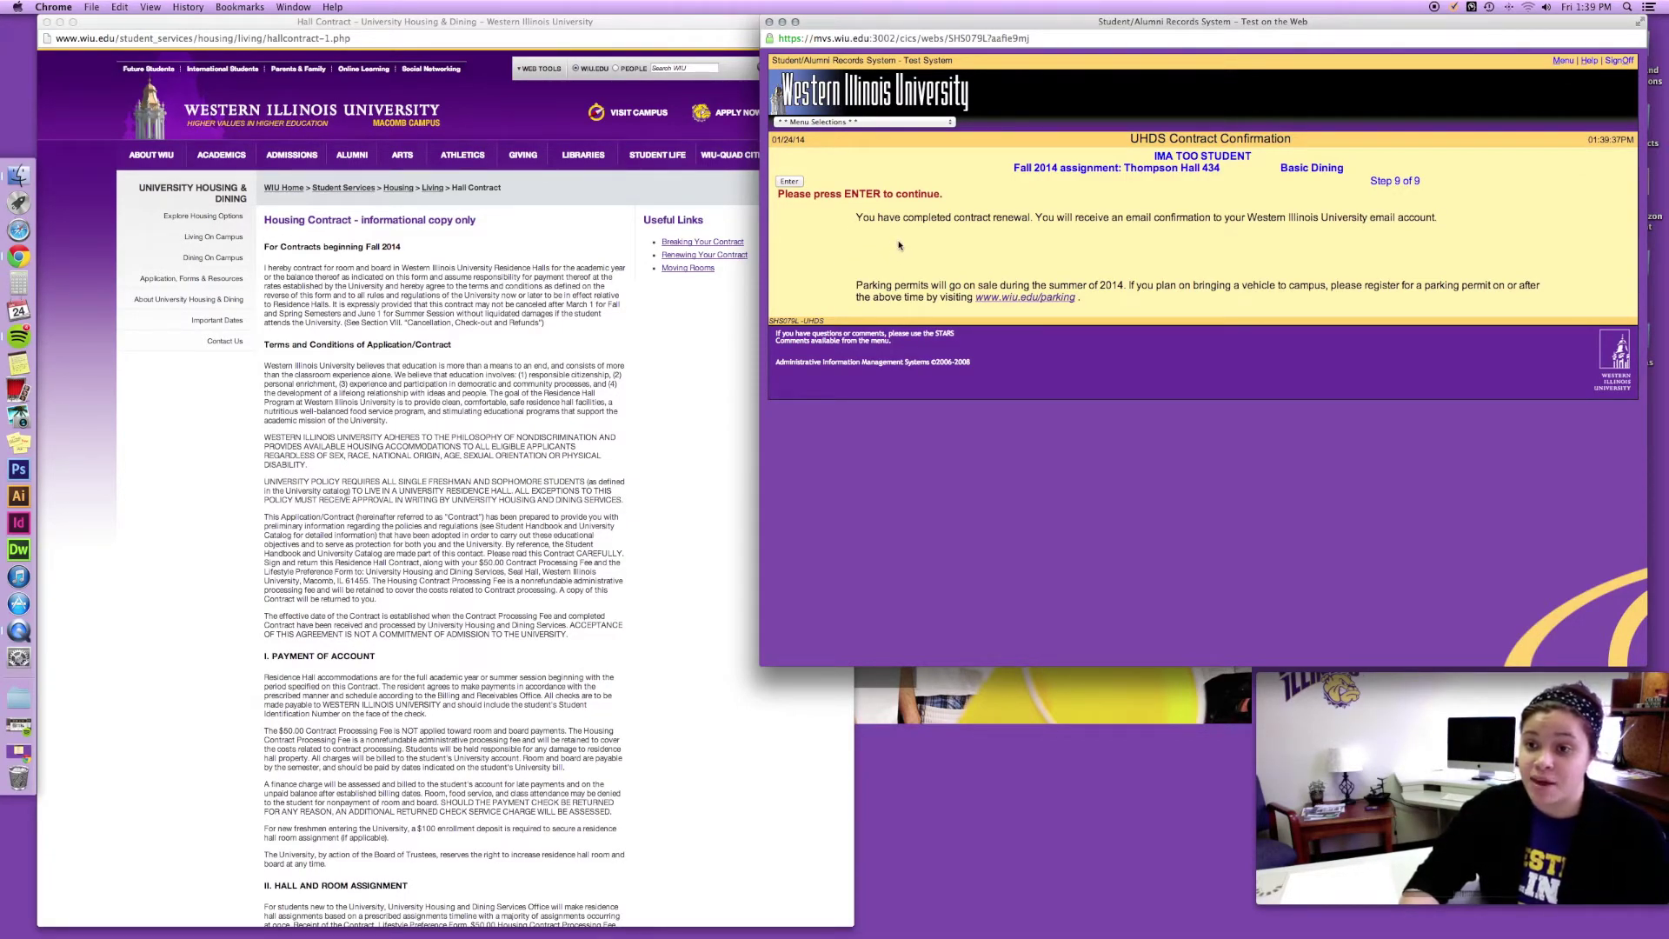
{"action": "left_click", "coordinate": [789, 182]}
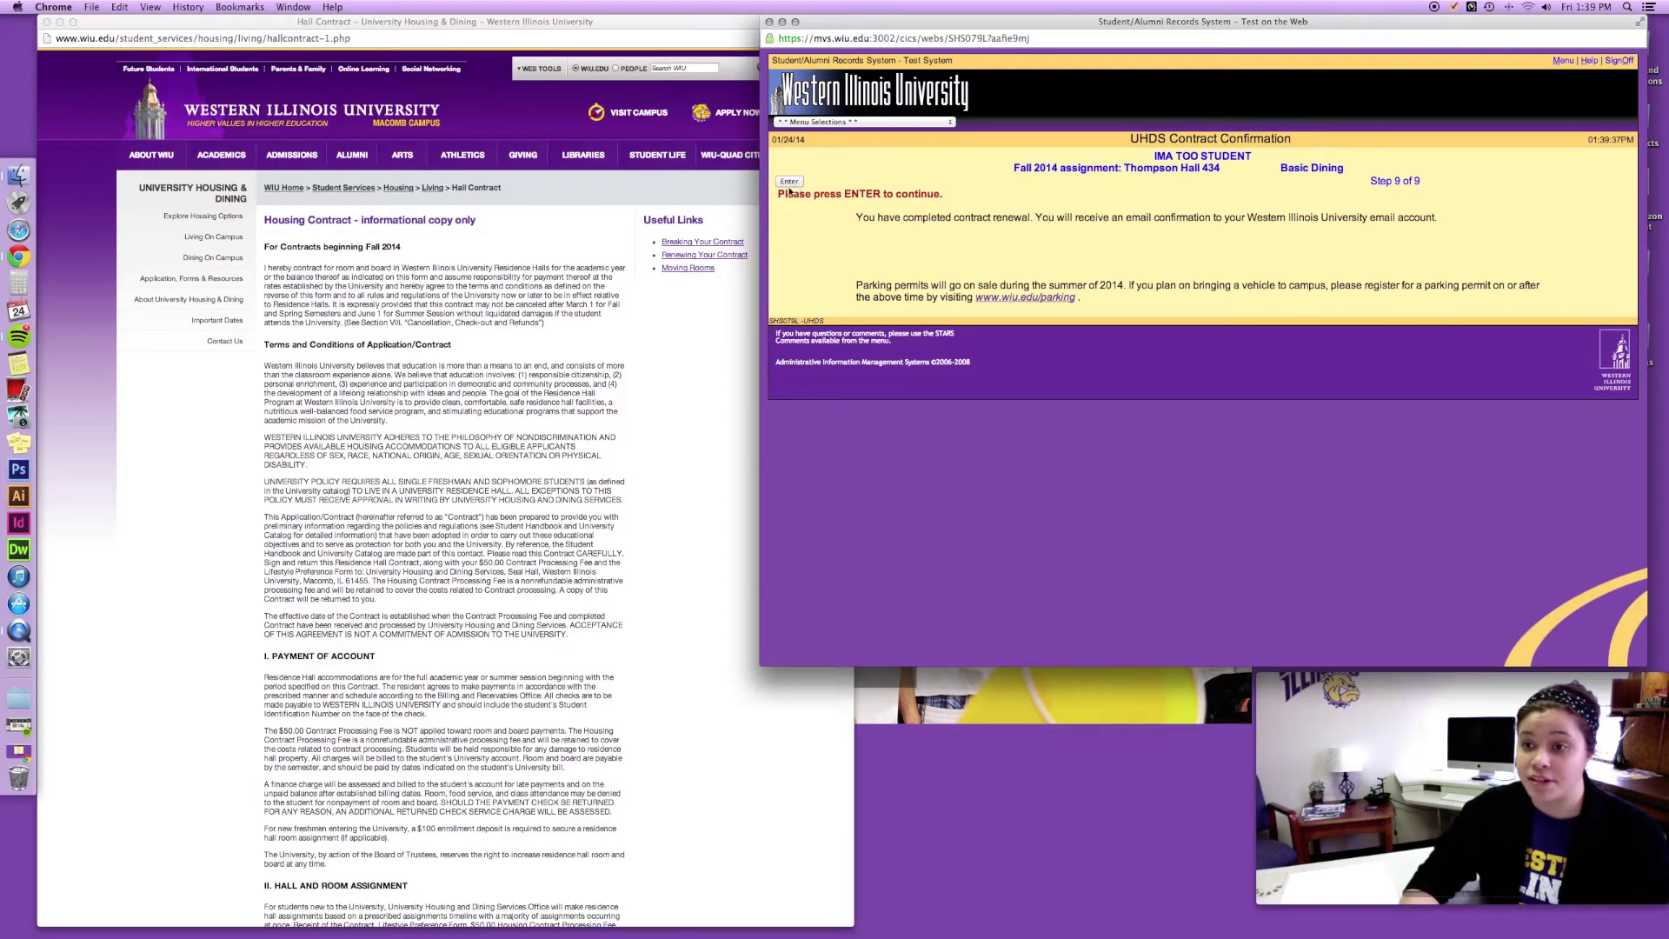